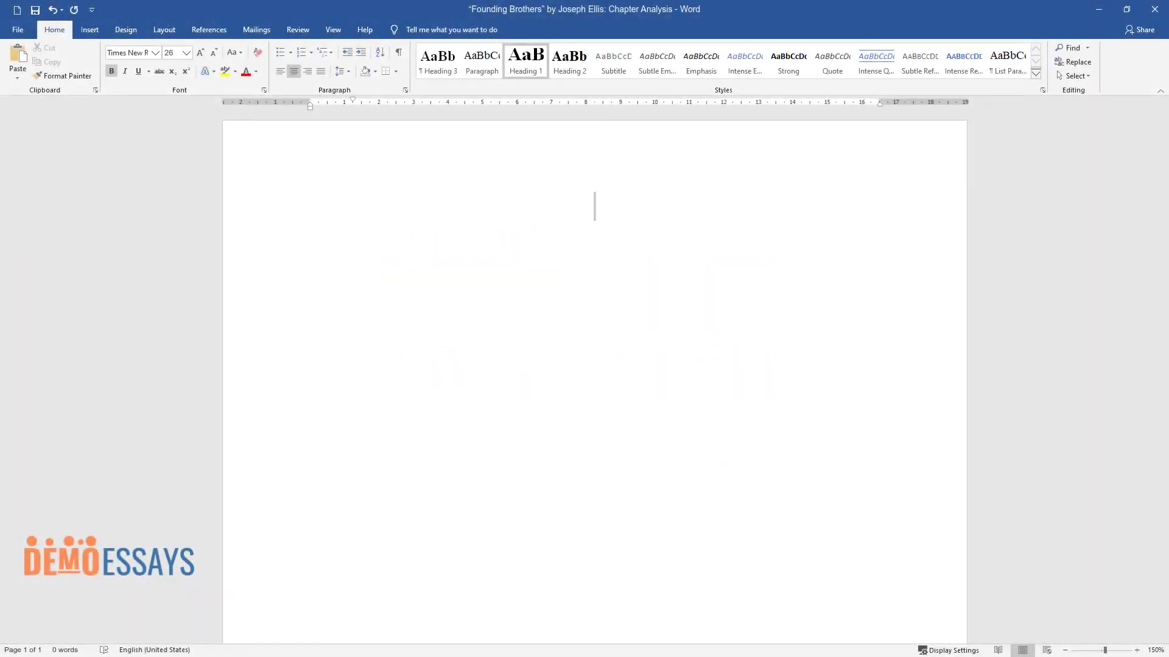
# - Type the centred heading title '"Founding Brothers" by Joseph Ellis: Chapter Analysis'
pyautogui.write('“Founding Br')
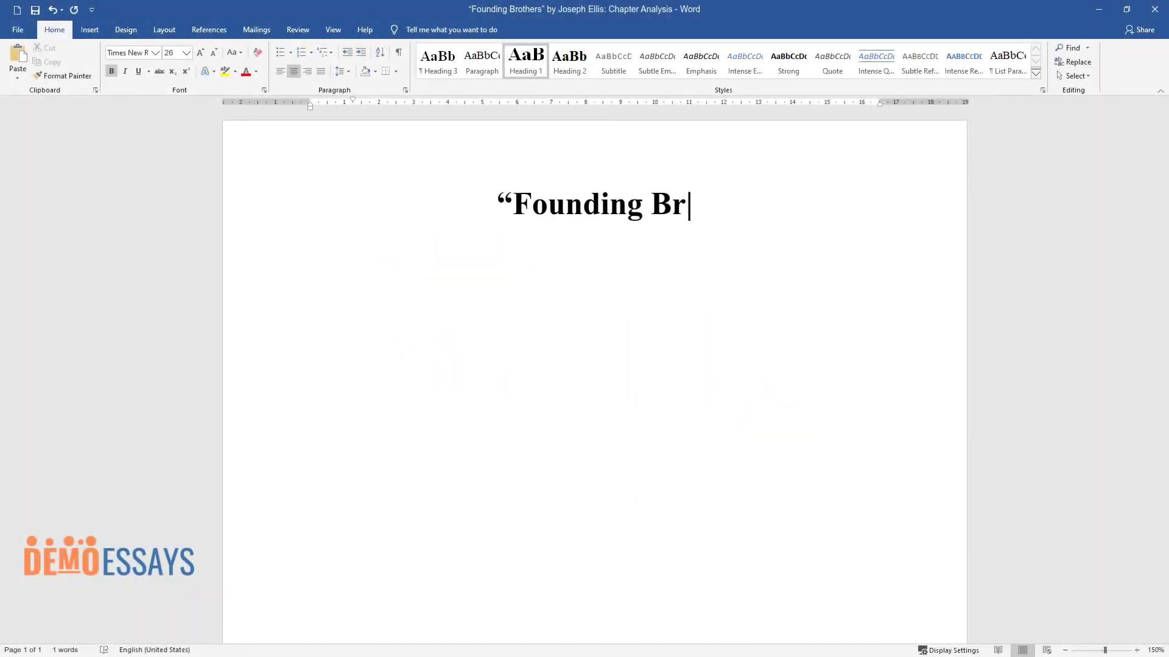
pyautogui.write('others” by Joseph Ellis: C')
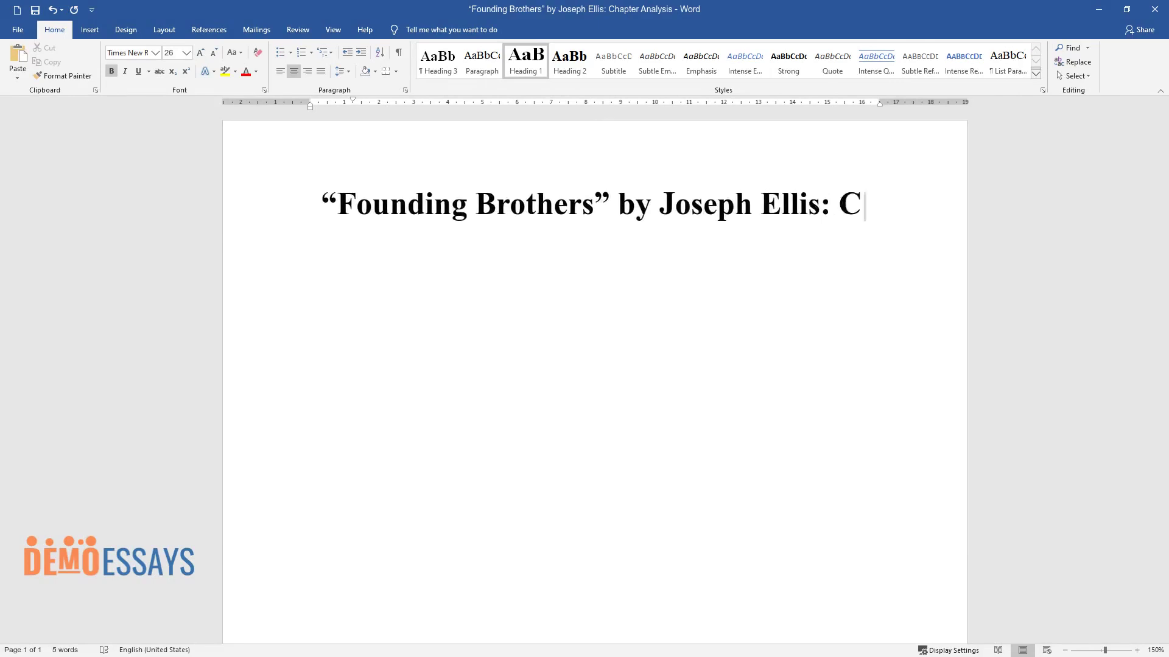
pyautogui.write('hapter Analysis')
# - Add an 'Introduction' section heading below the title
pyautogui.press('Return')
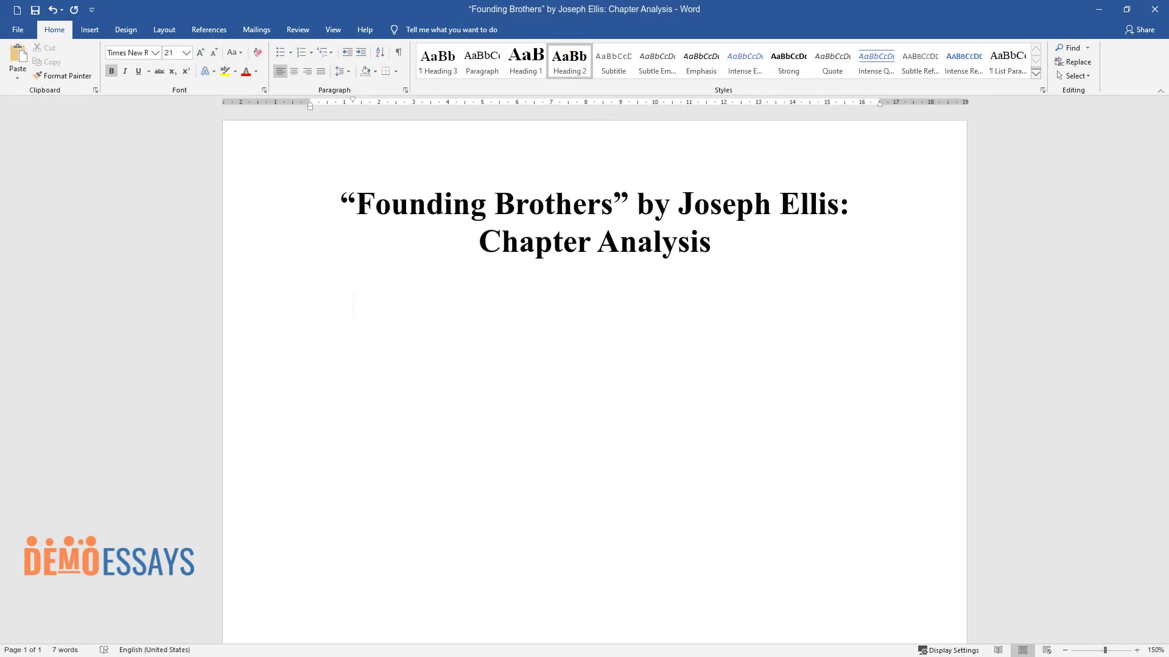
pyautogui.write('Introduction')
pyautogui.press('Return')
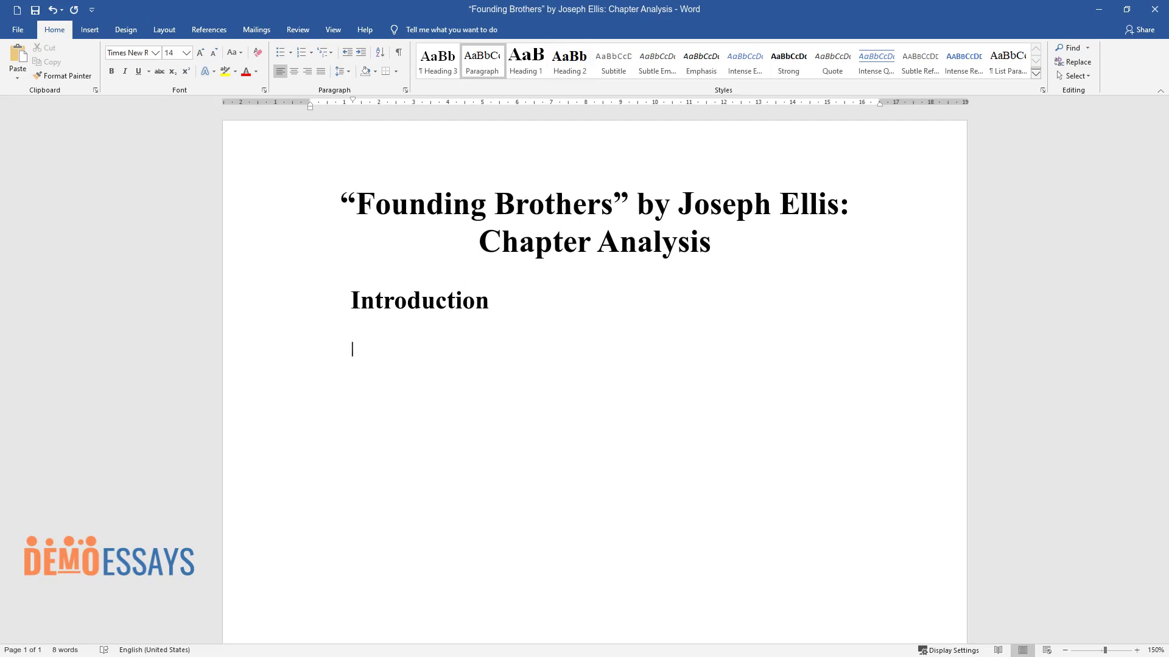
# - Write the introductory paragraph on how the founding leaders' relationships shaped a strong nation
pyautogui.write('The book prese')
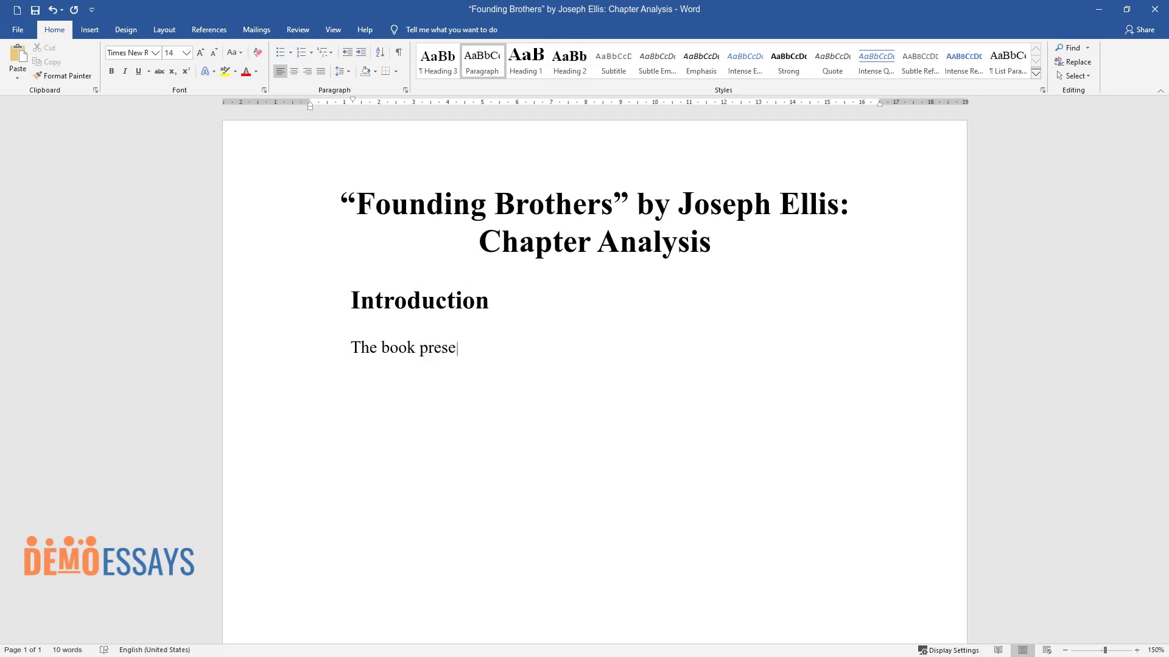
pyautogui.write('nts the history of the US from a di')
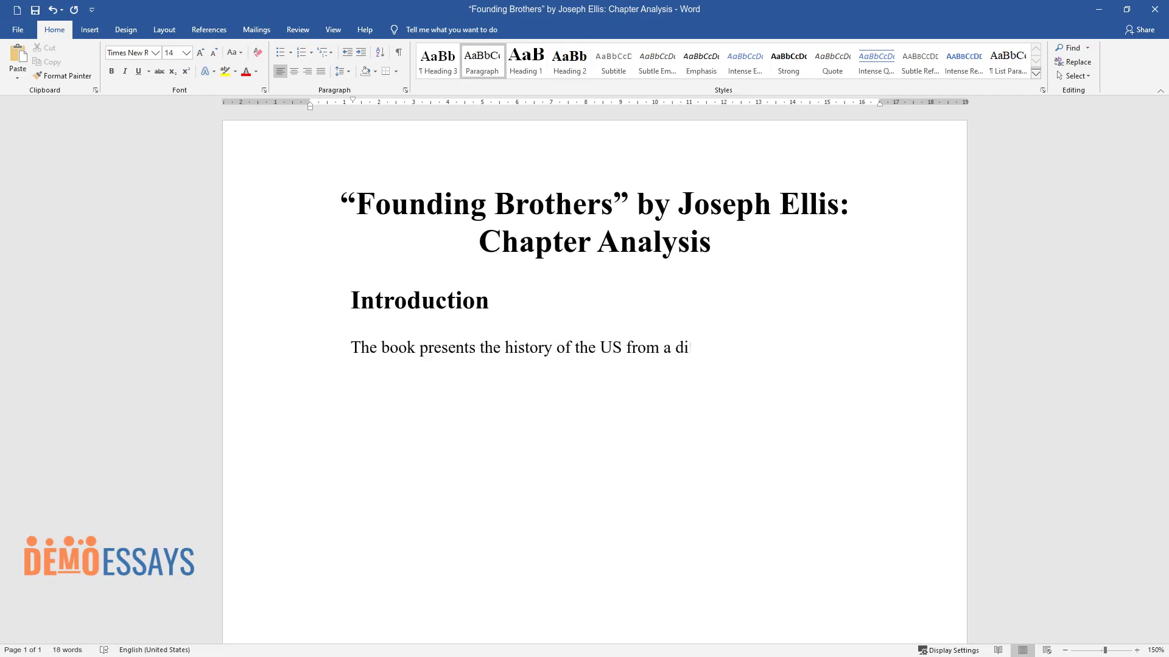
pyautogui.write('fferent perspective in comparison t')
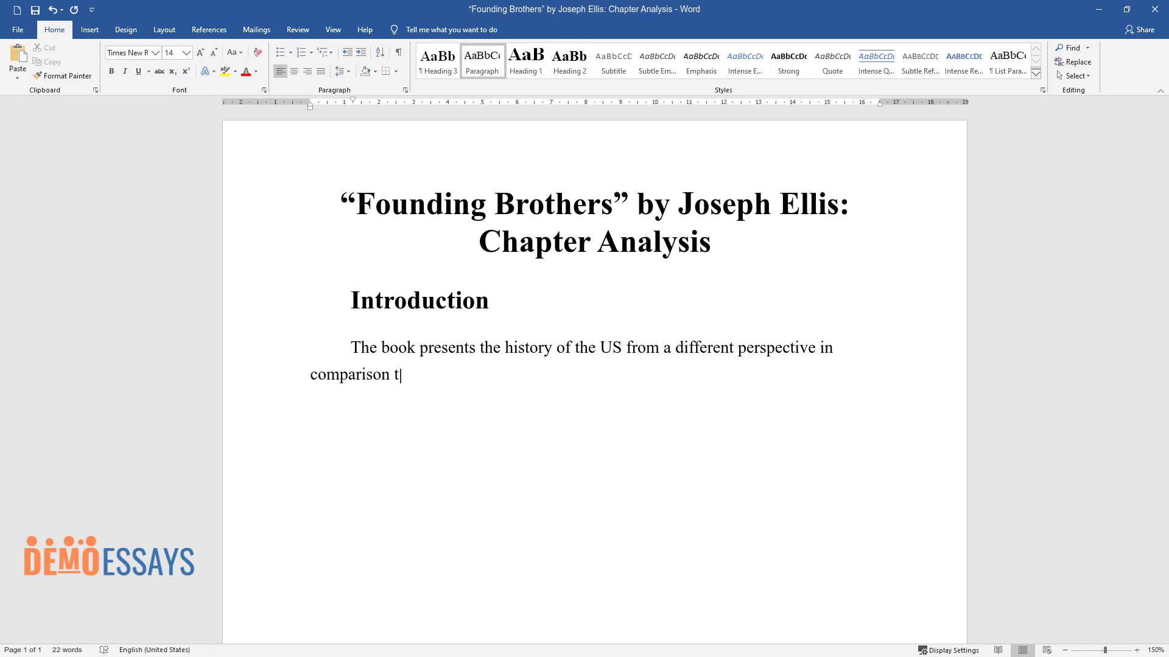
pyautogui.write('o other literature on the subject. ')
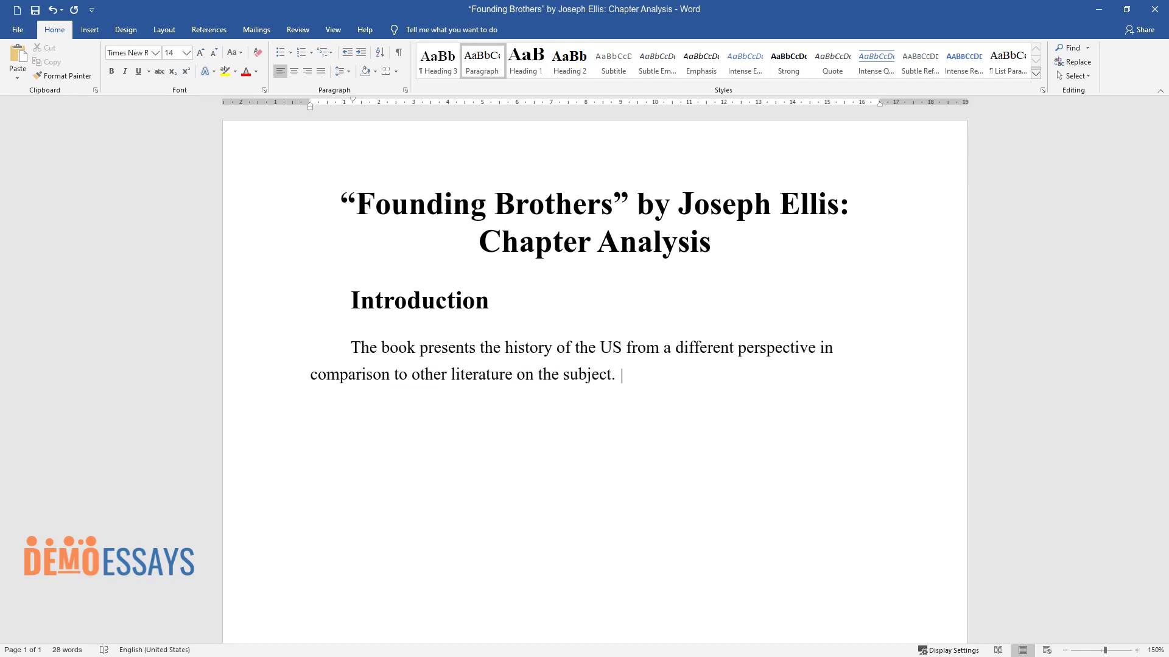
pyautogui.write('Joseph Ellis uses his book, Foundin')
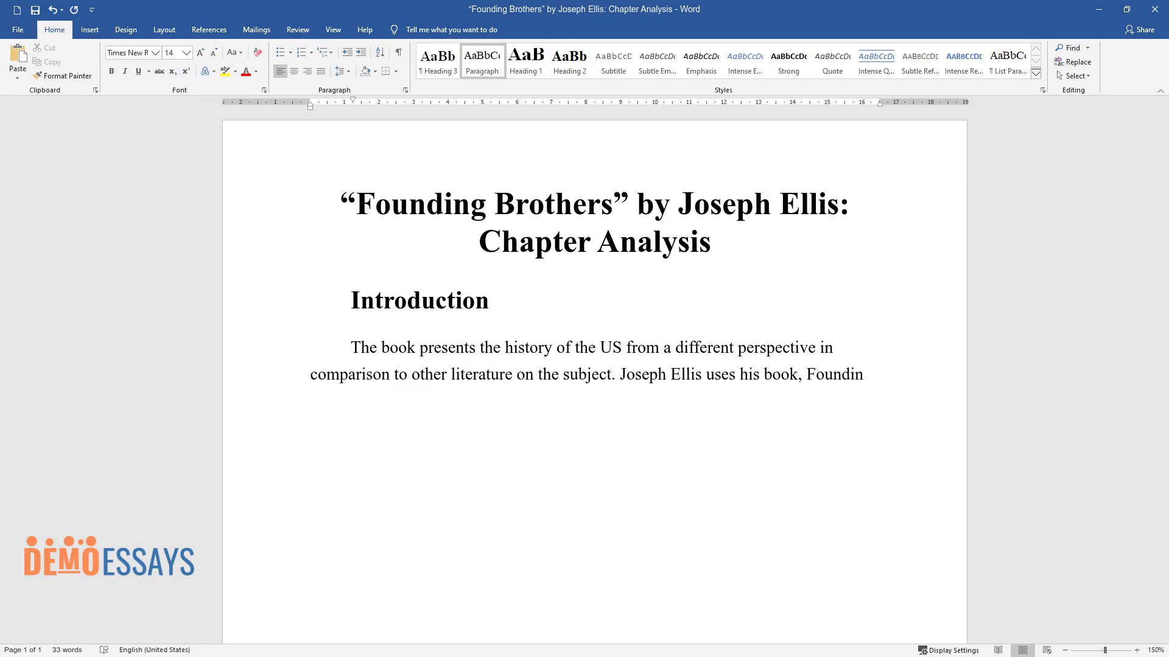
pyautogui.write('g Brothers, to illustrate the hist')
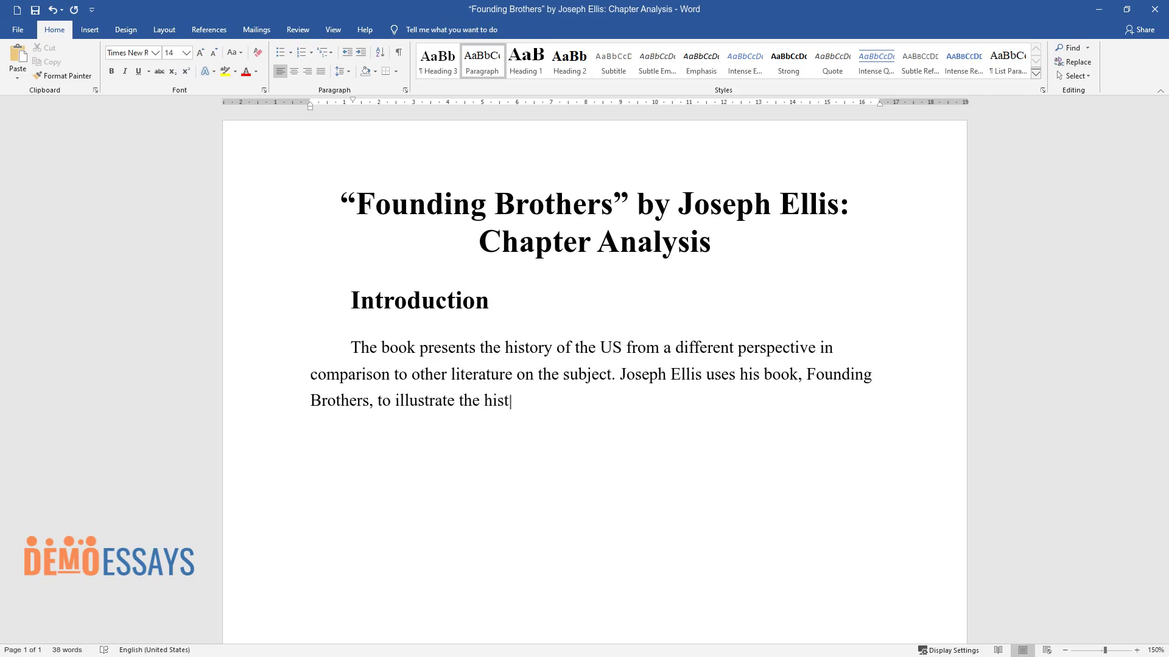
pyautogui.write('ory of the US in the post-revolutio')
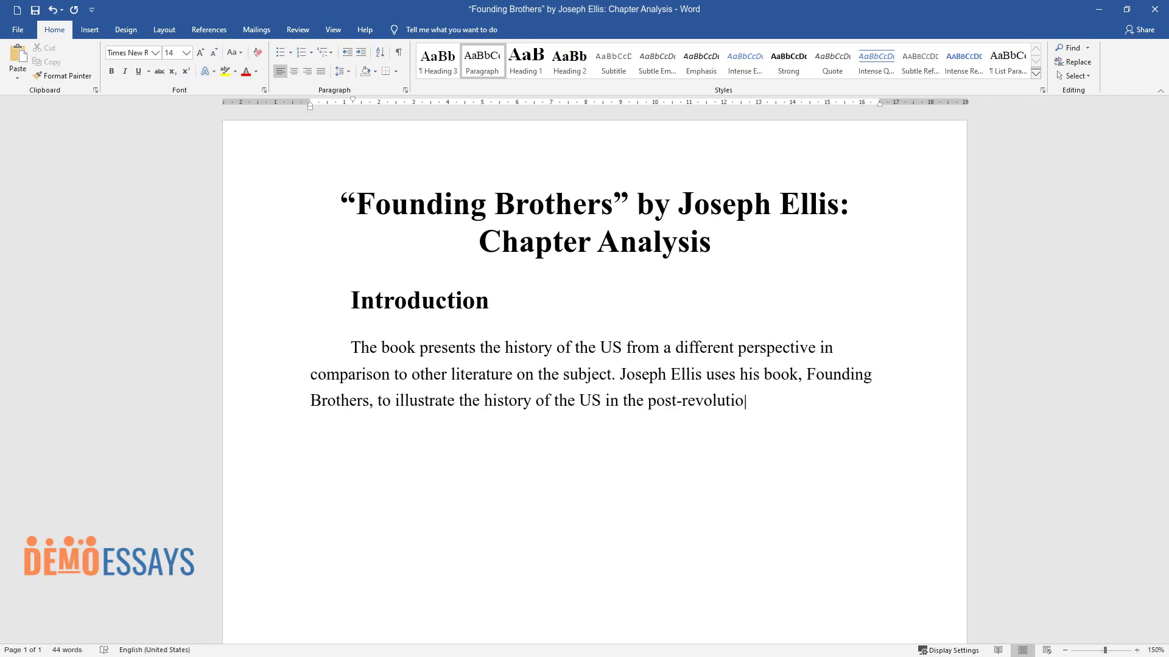
pyautogui.write('n era. The book presents a non-ficti')
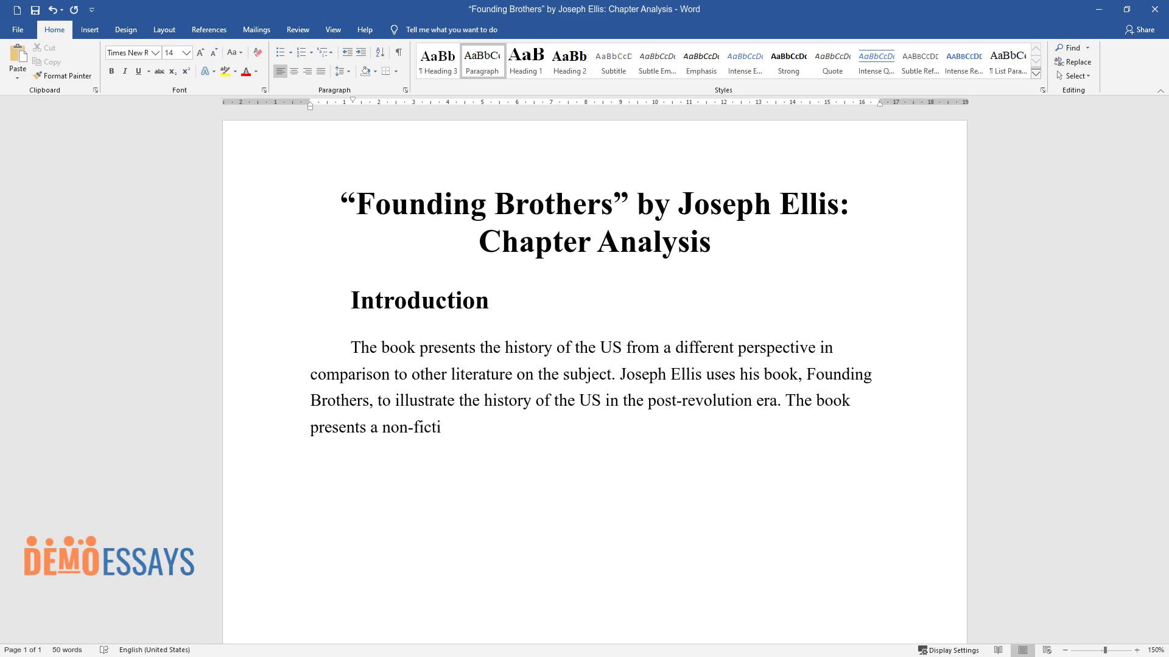
pyautogui.write('on history of the formation of the ')
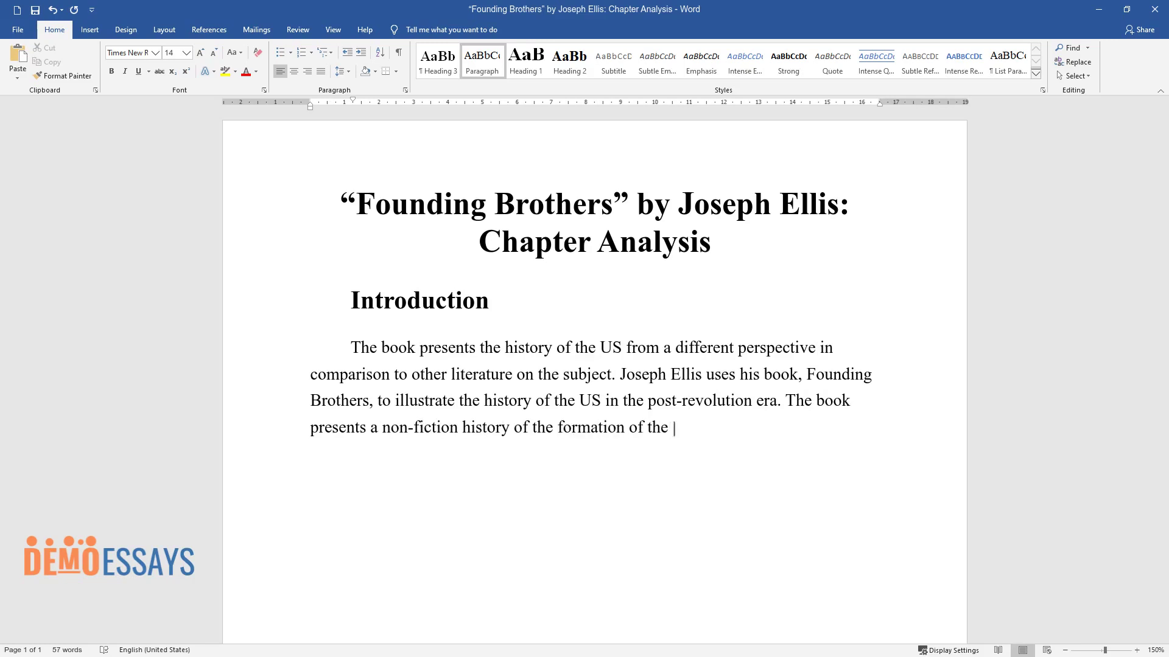
pyautogui.write('first American government after ind')
pyautogui.scroll(-1, 595, 377)
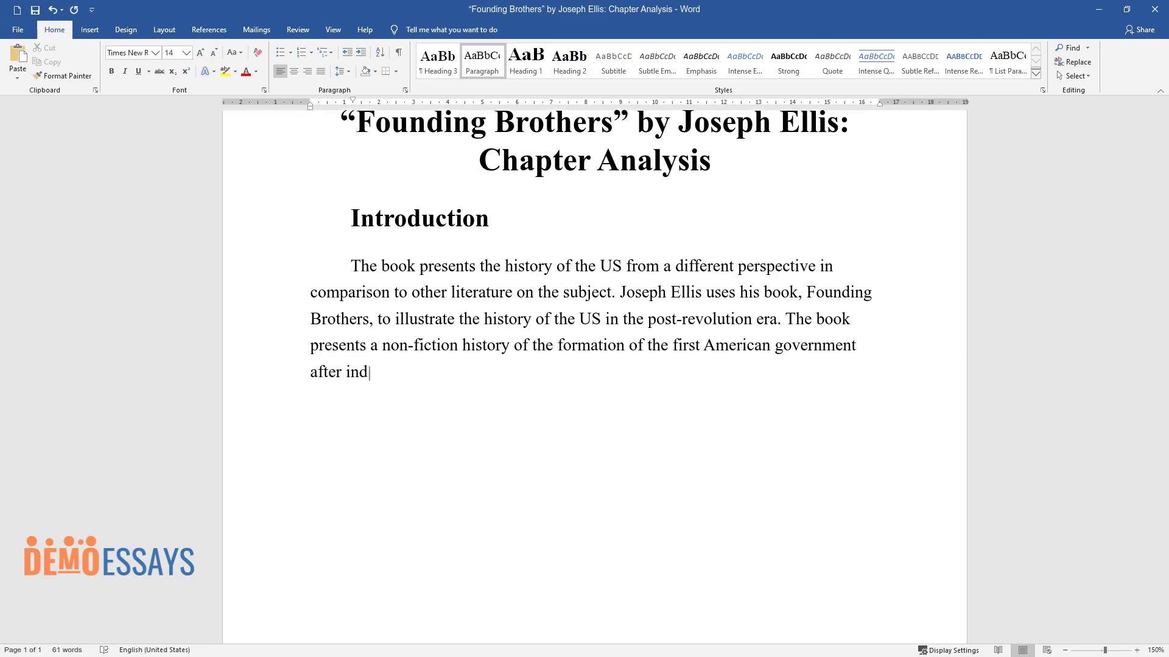
pyautogui.write('ependence. Specifically, the book e')
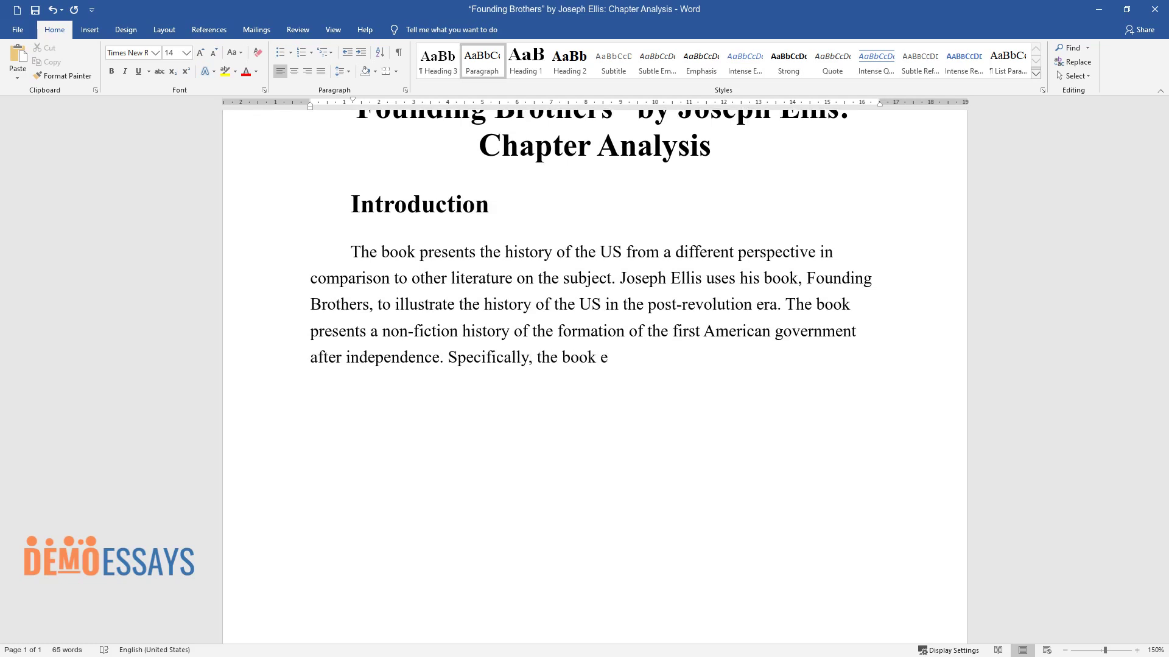
pyautogui.write('xamines how the relationships betwe')
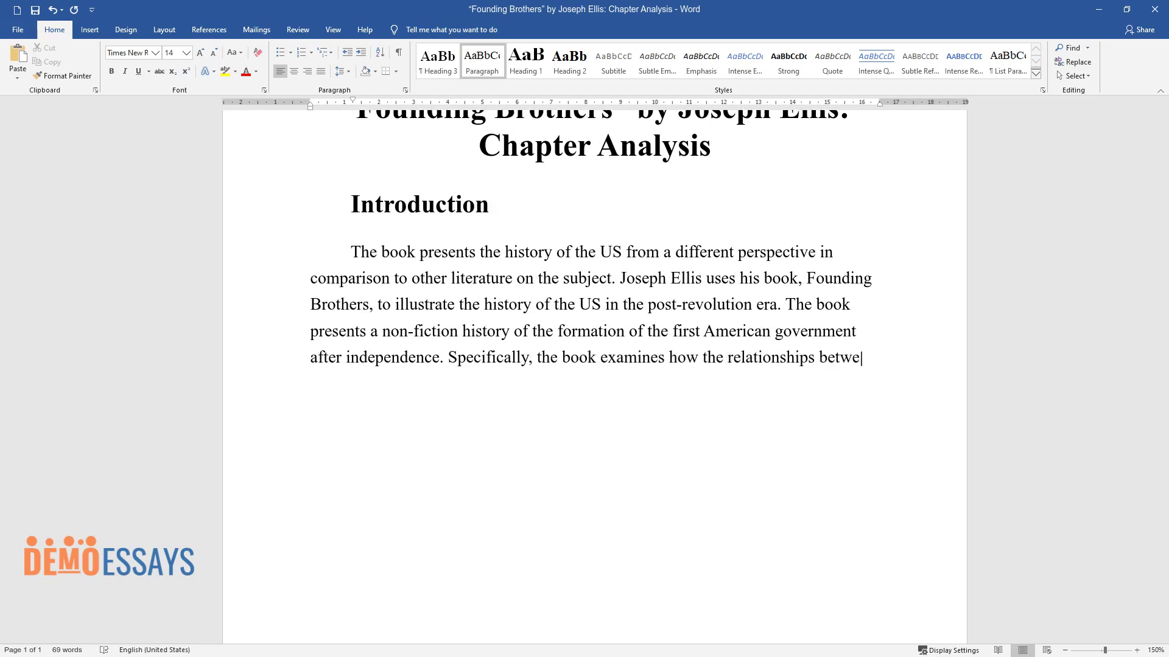
pyautogui.write('en the leaders at the time influenc')
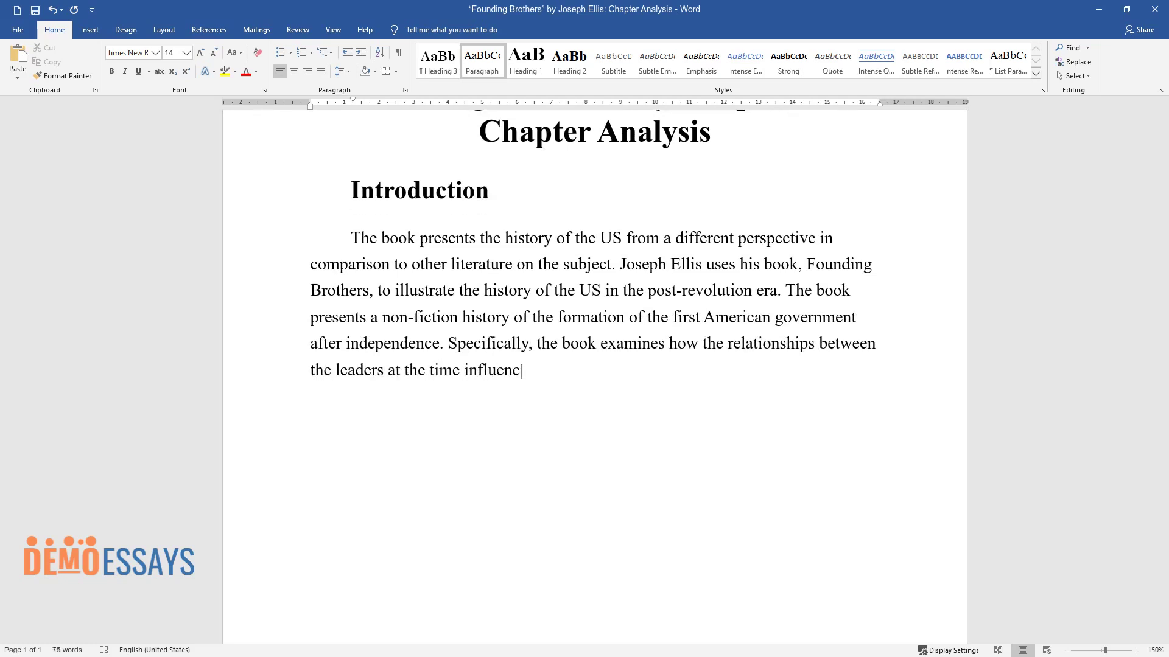
pyautogui.write('ed their leadership. These leaders,')
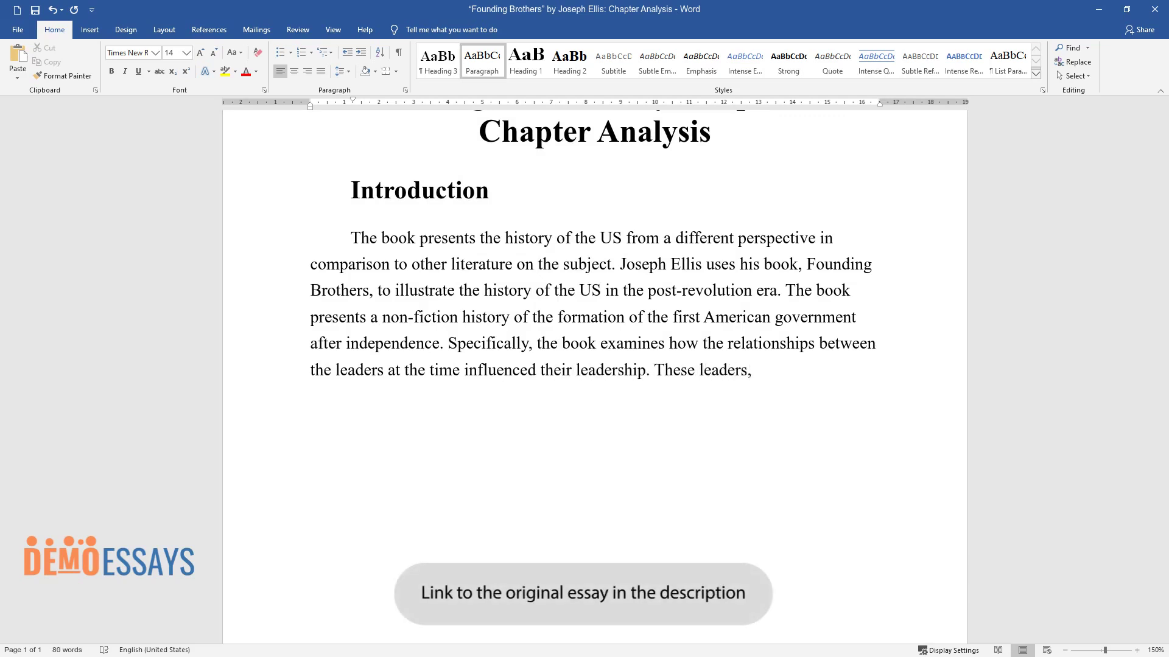
pyautogui.write(' commonly known as the founding fath')
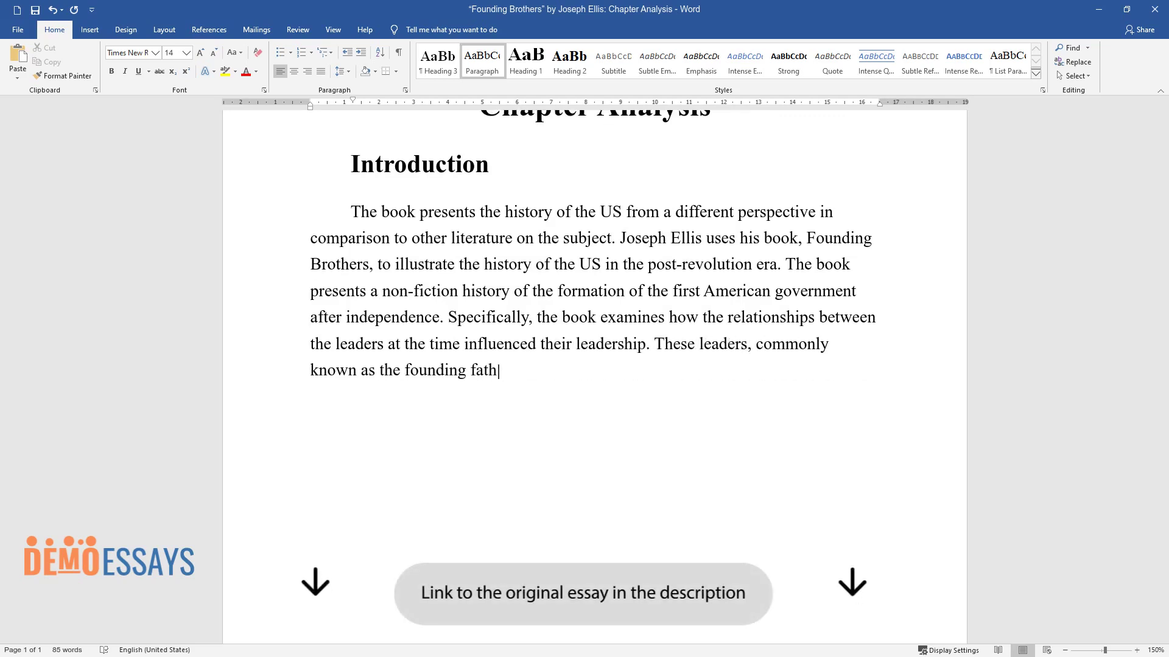
pyautogui.write('ers, played a vital role in shaping')
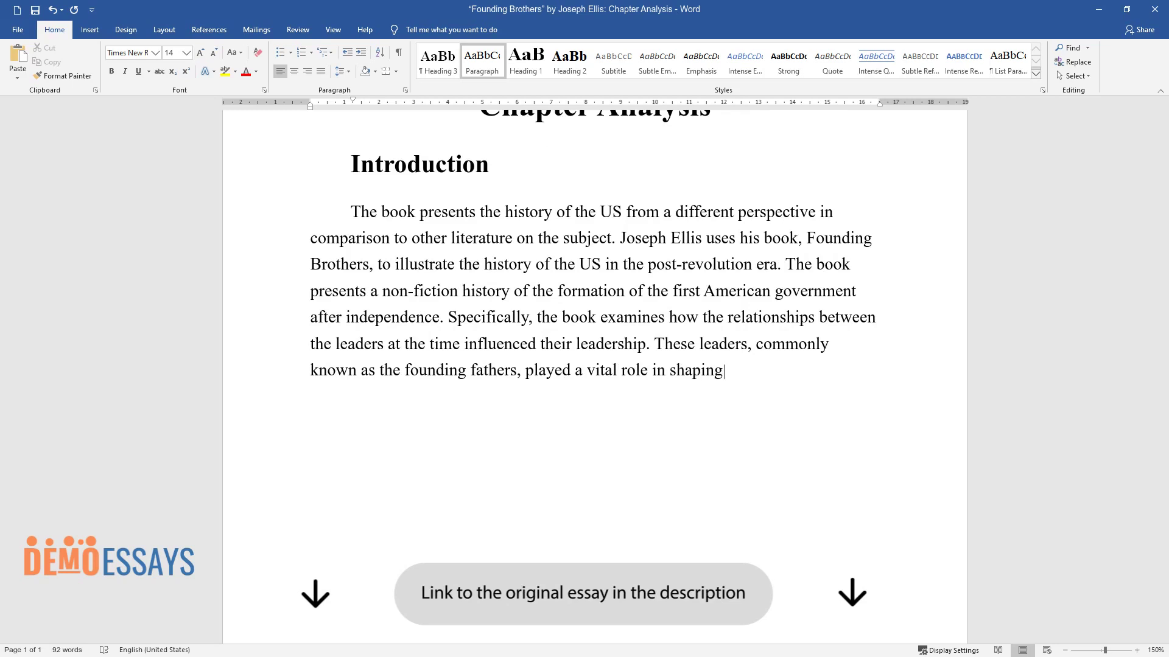
pyautogui.write(' the history and destiny of the US. The founding fat')
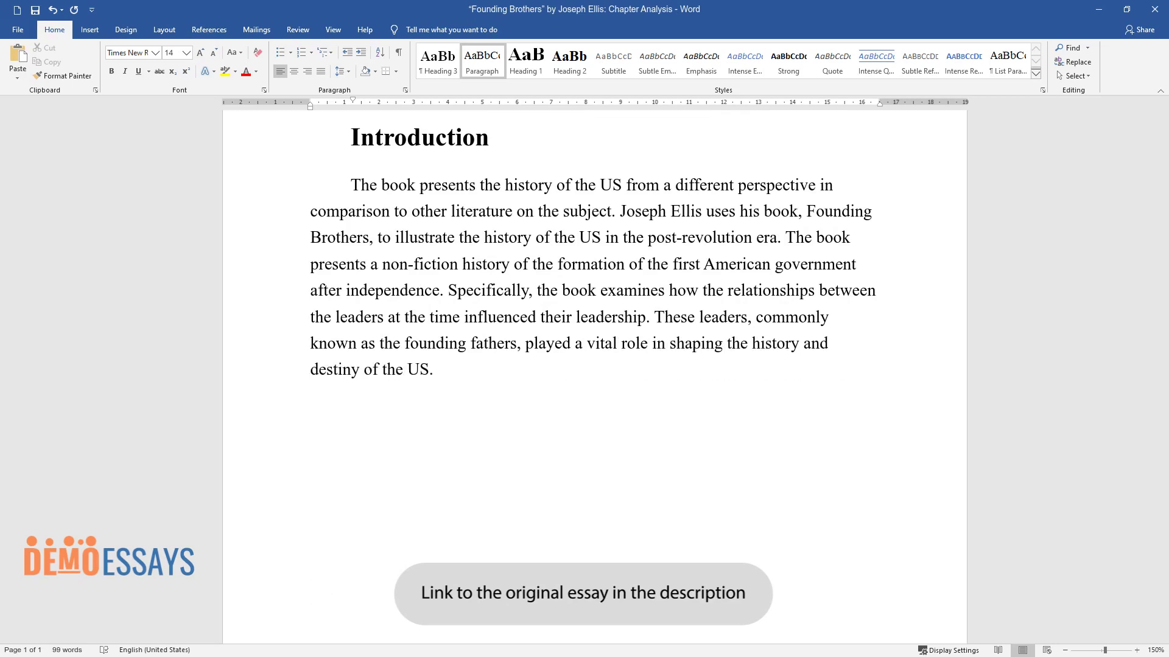
pyautogui.write('hers went through ')
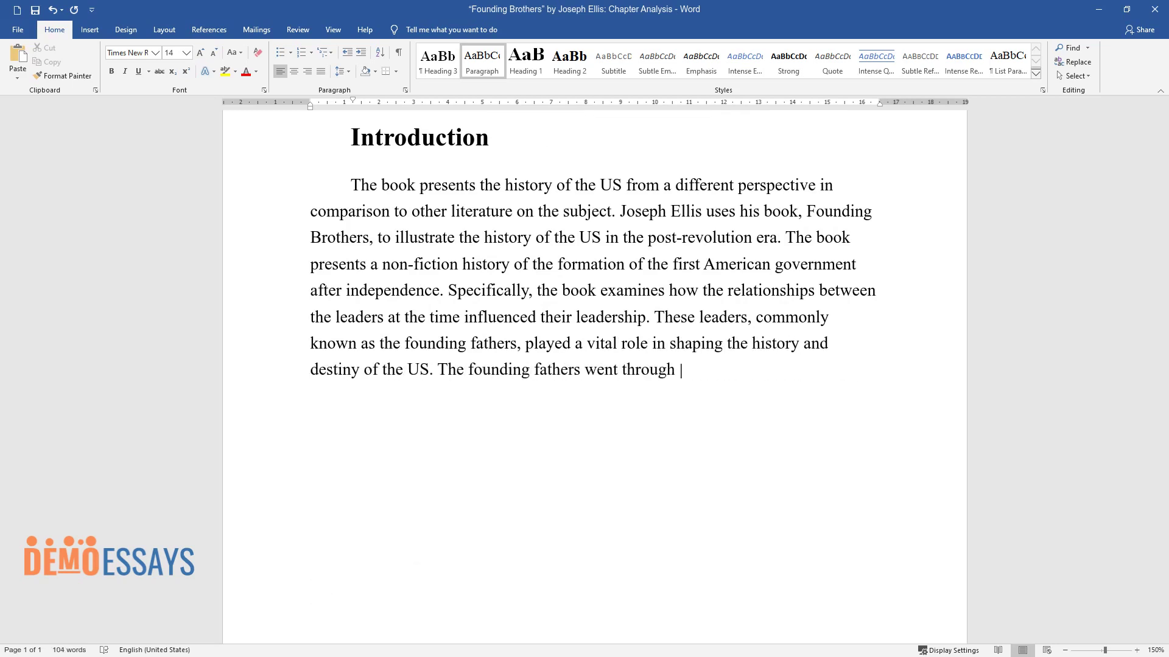
pyautogui.write('several challenges but managed to drive important gov')
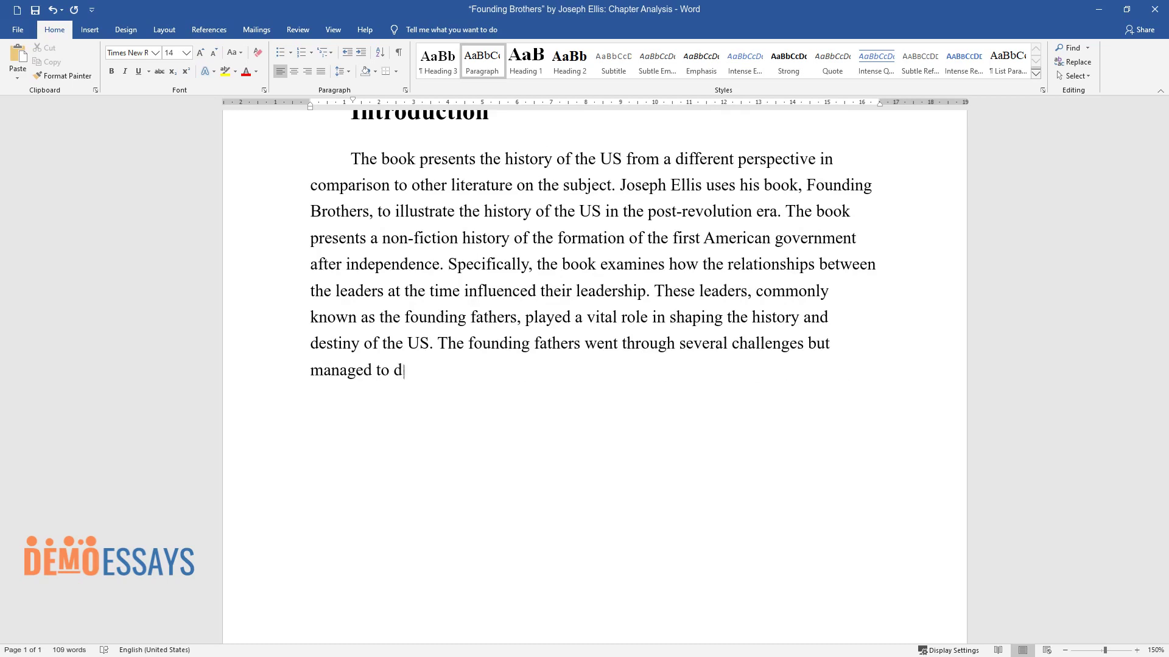
pyautogui.write('ernment agenda fo')
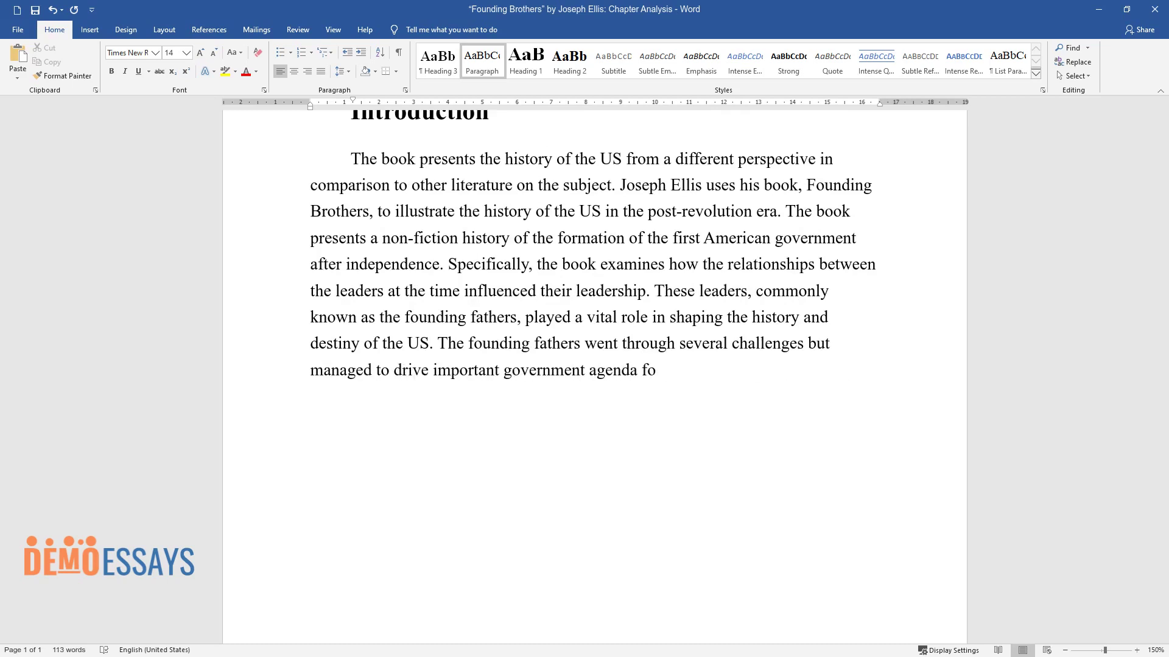
pyautogui.write('rward. Ellis also points out that they had different')
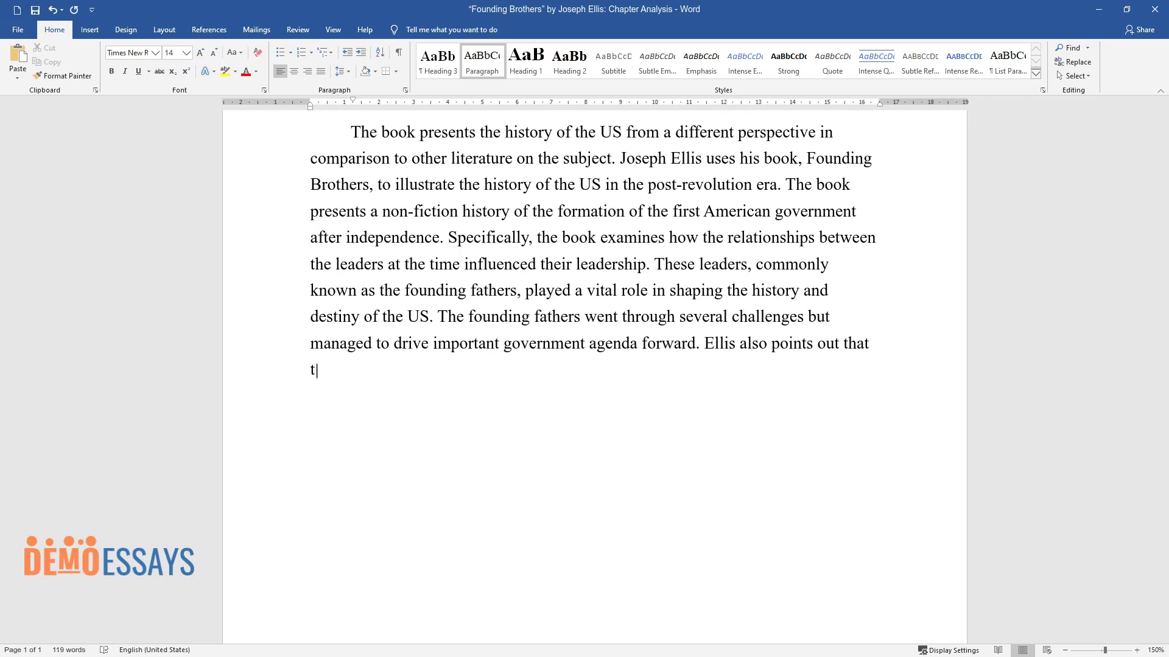
pyautogui.write(' personalities and')
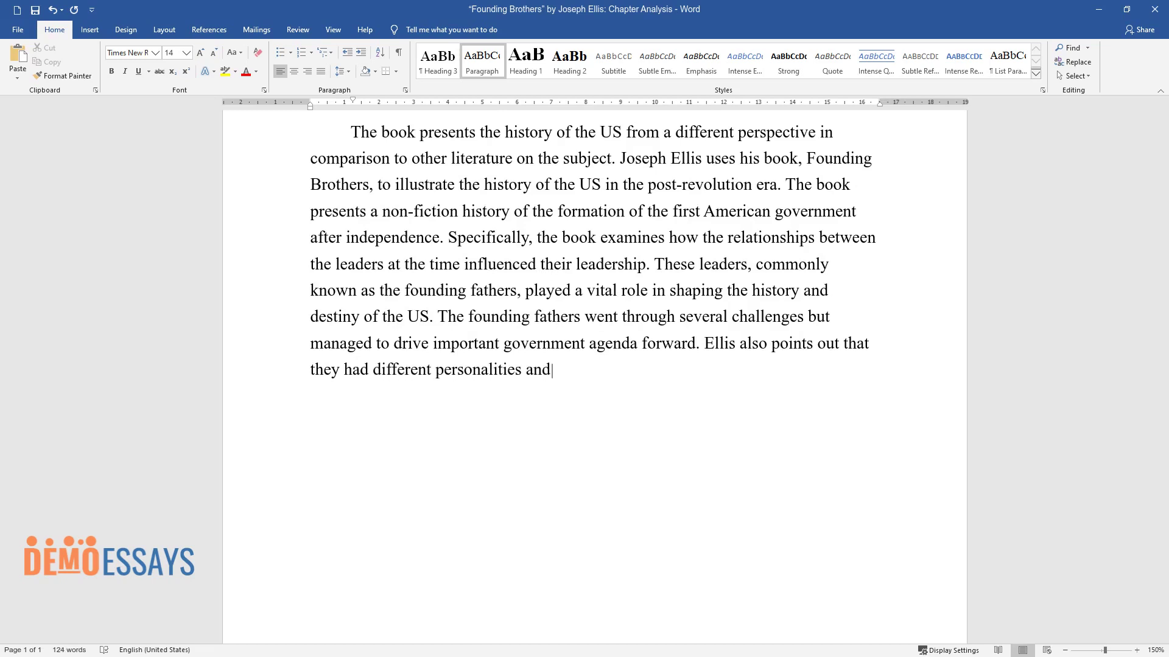
pyautogui.write(' traits, which often played out whe')
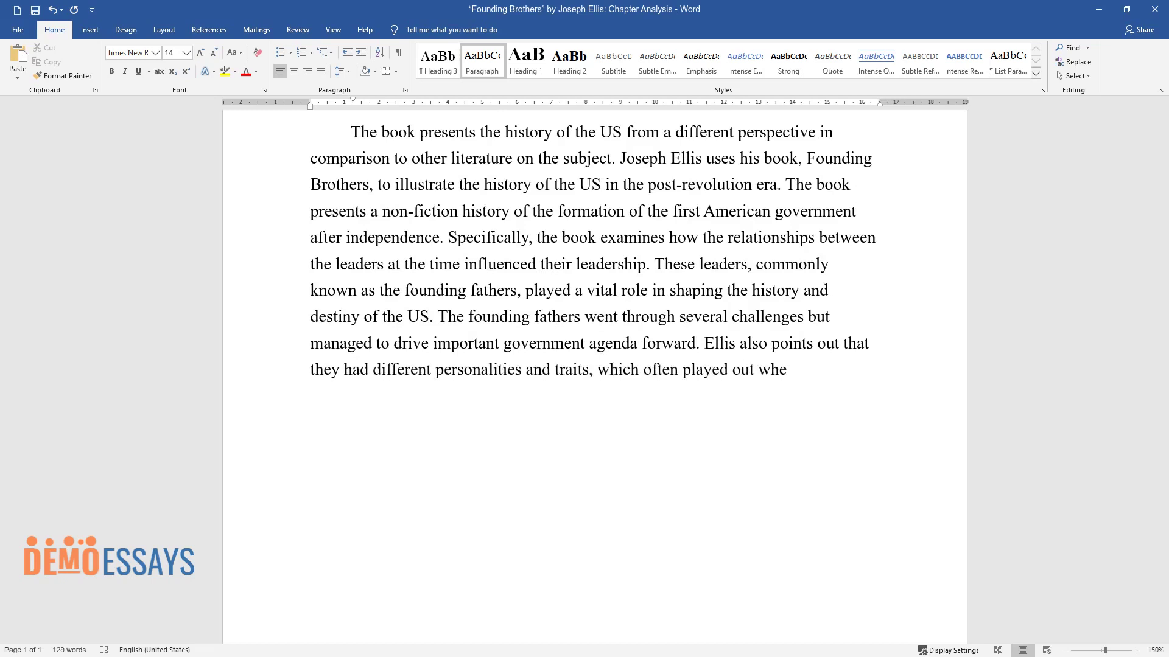
pyautogui.write('n it came to maki')
pyautogui.write('ng crucial decisio')
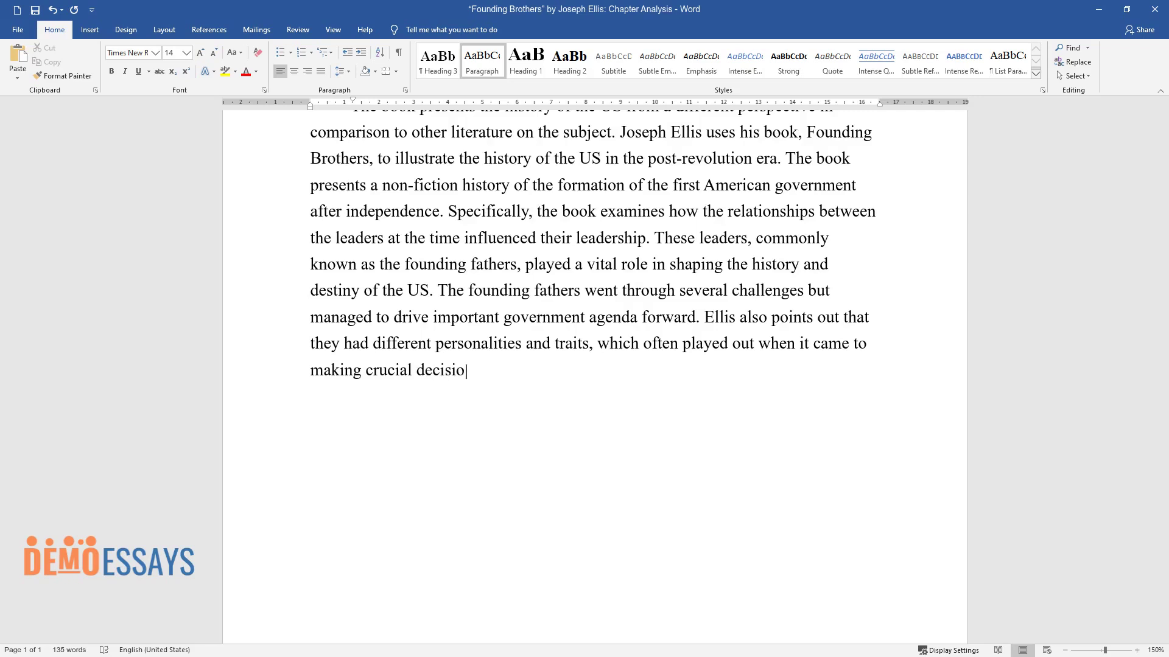
pyautogui.write('ns. On many occasions, they adopted')
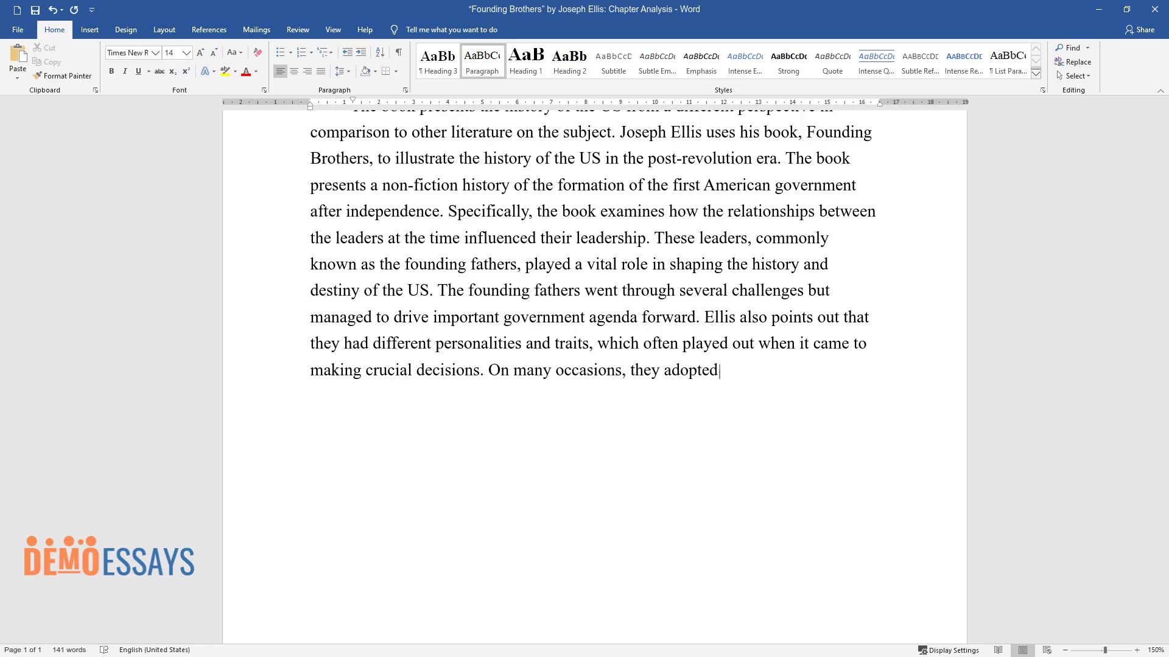
pyautogui.write(' different stands on some matters.')
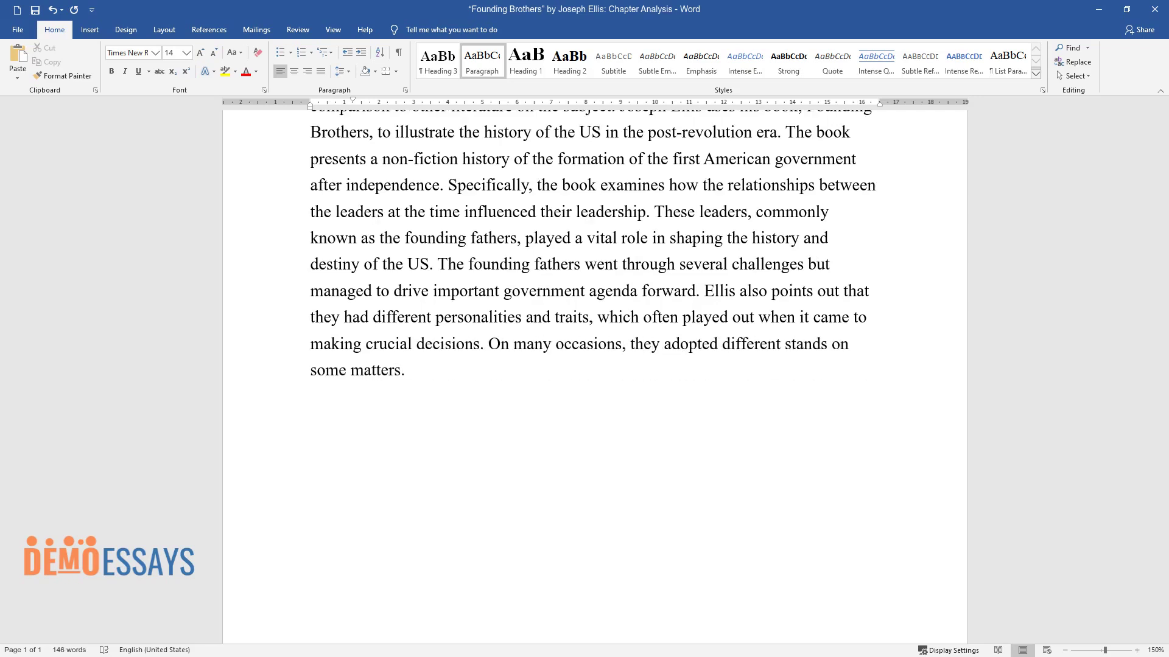
pyautogui.write(' Nevertheless, they did not let thei')
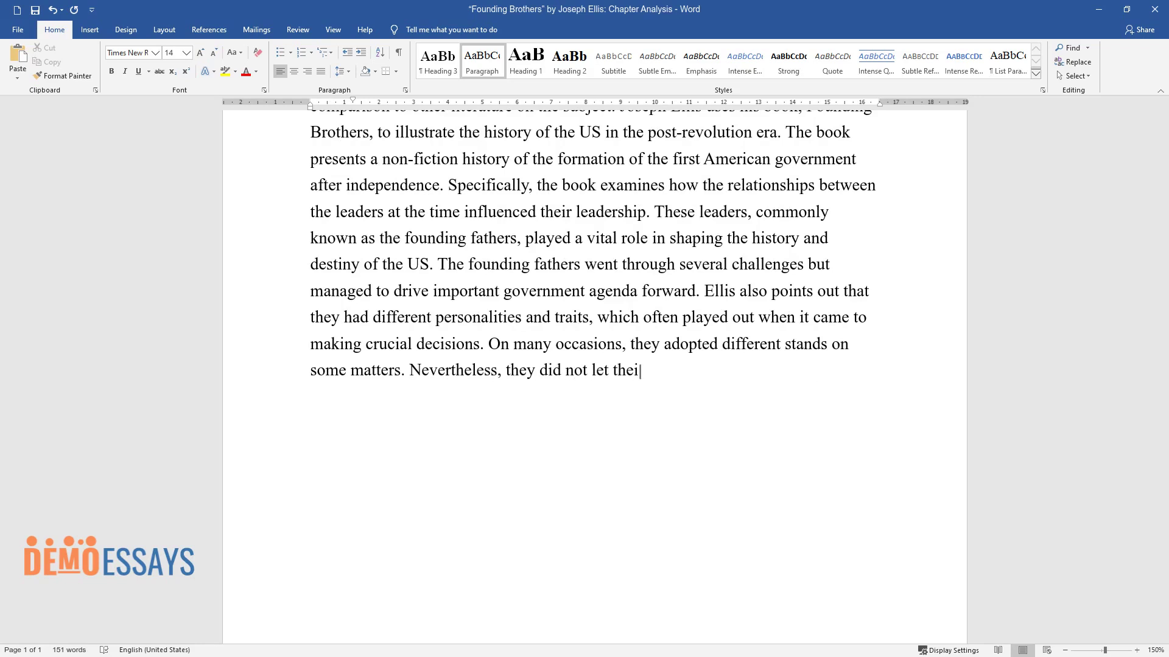
pyautogui.write('r differences break their unity and ')
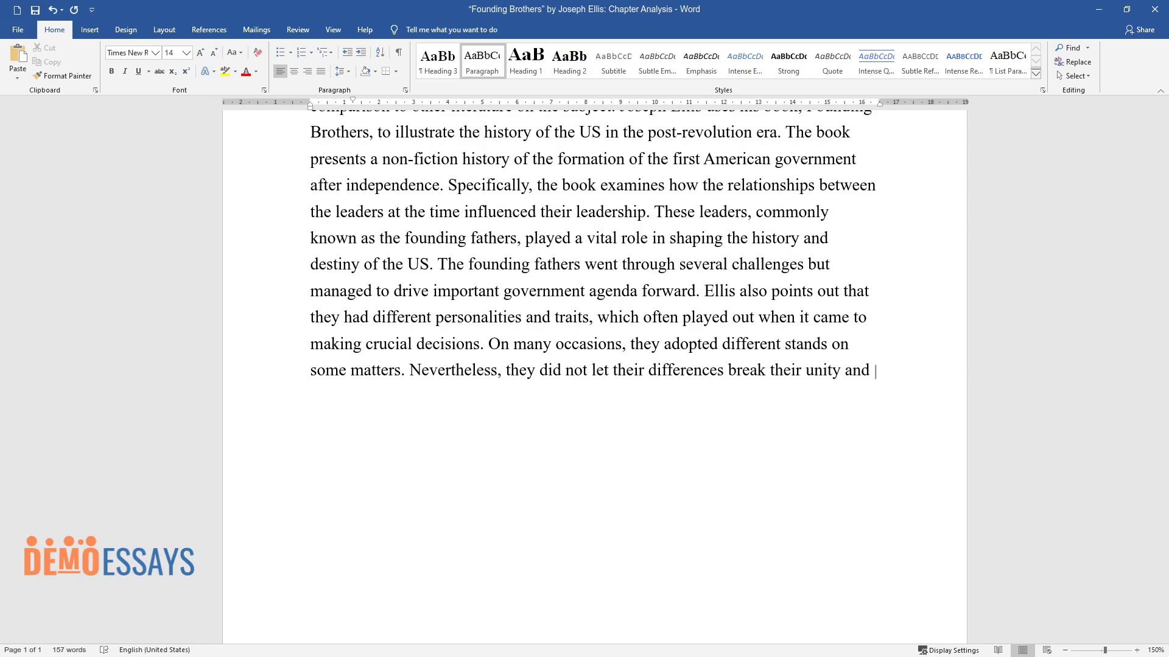
pyautogui.write('their desire to create a strong nation.')
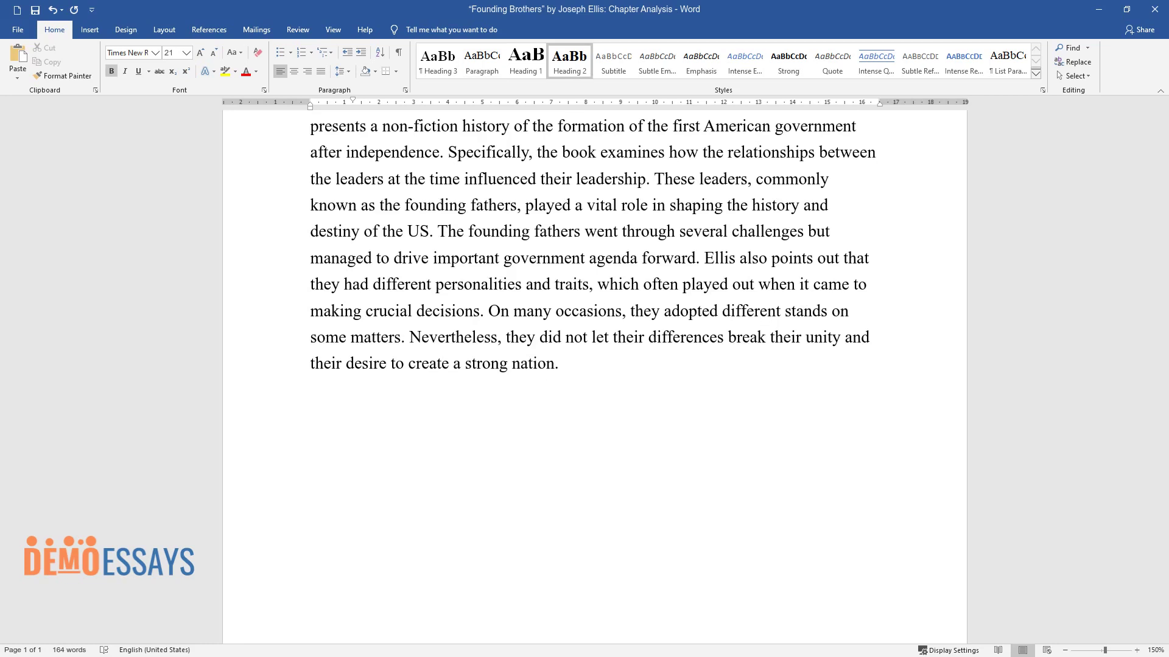
pyautogui.press('Return')
# - Add a 'Chapter Four' heading and a paragraph analysing Washington's Farewell Address
pyautogui.write('Chapte')
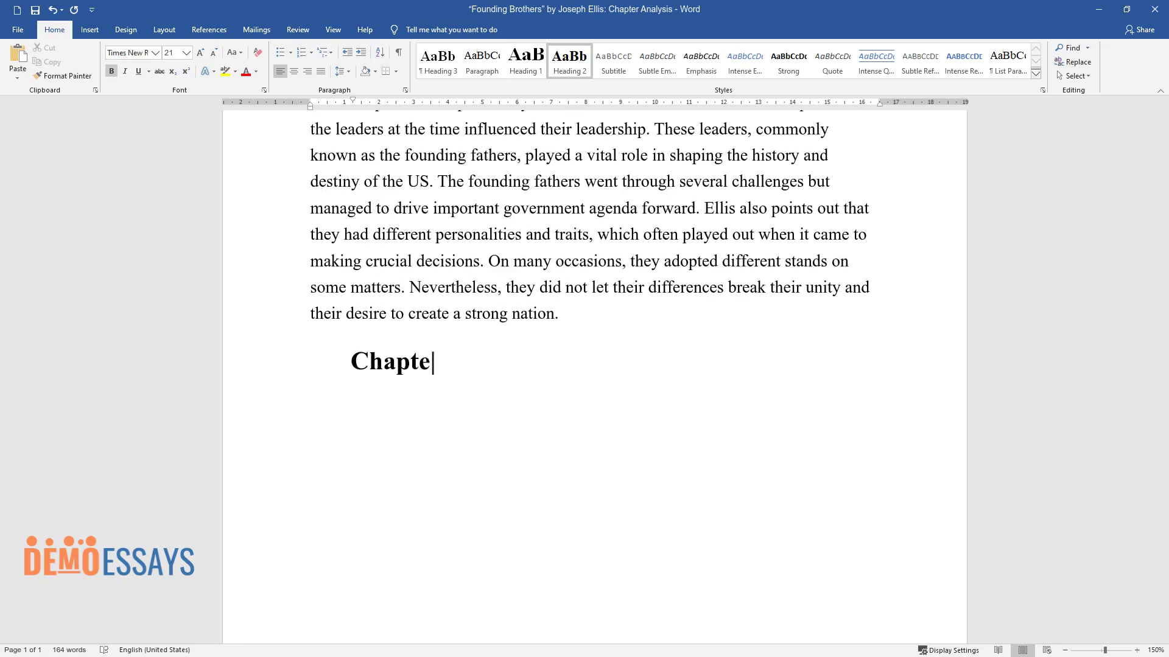
pyautogui.write('r Four')
pyautogui.press('Return')
pyautogui.write('Ch')
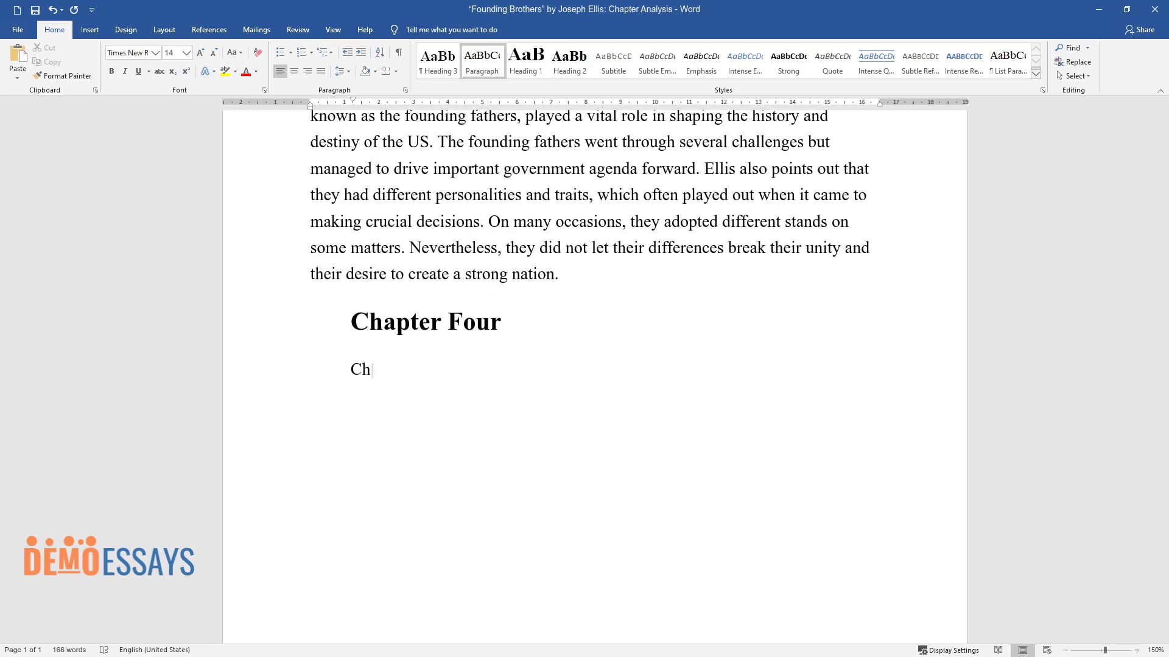
pyautogui.write('apter four of the book discusses Pres')
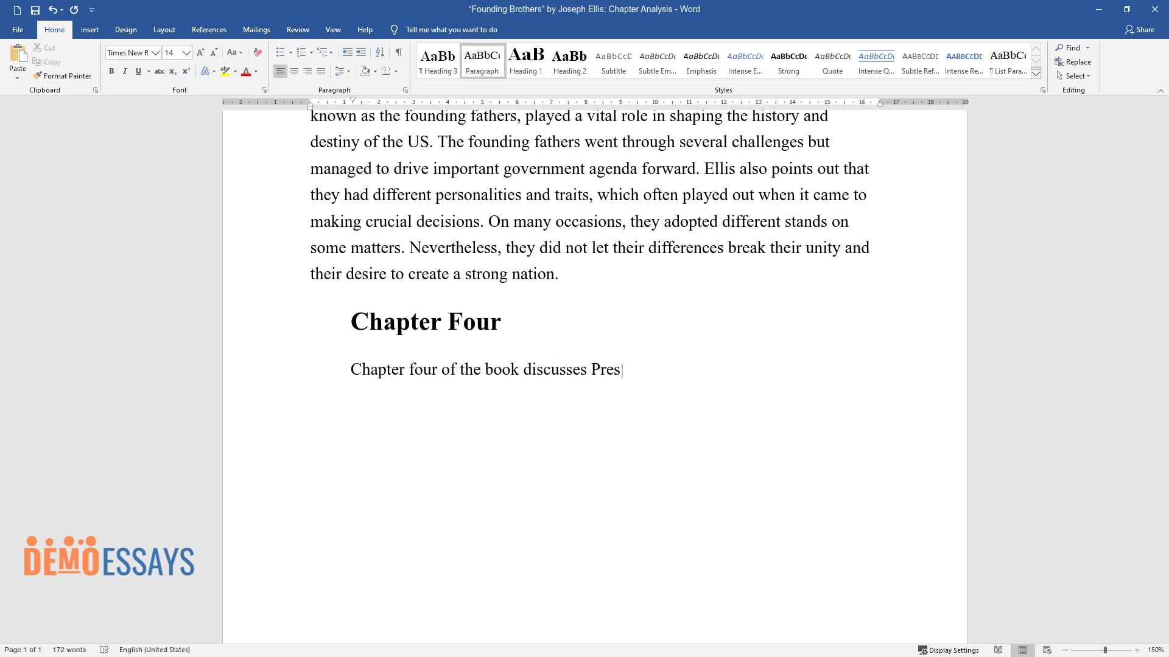
pyautogui.write('ident Washington’s Farewell Address.')
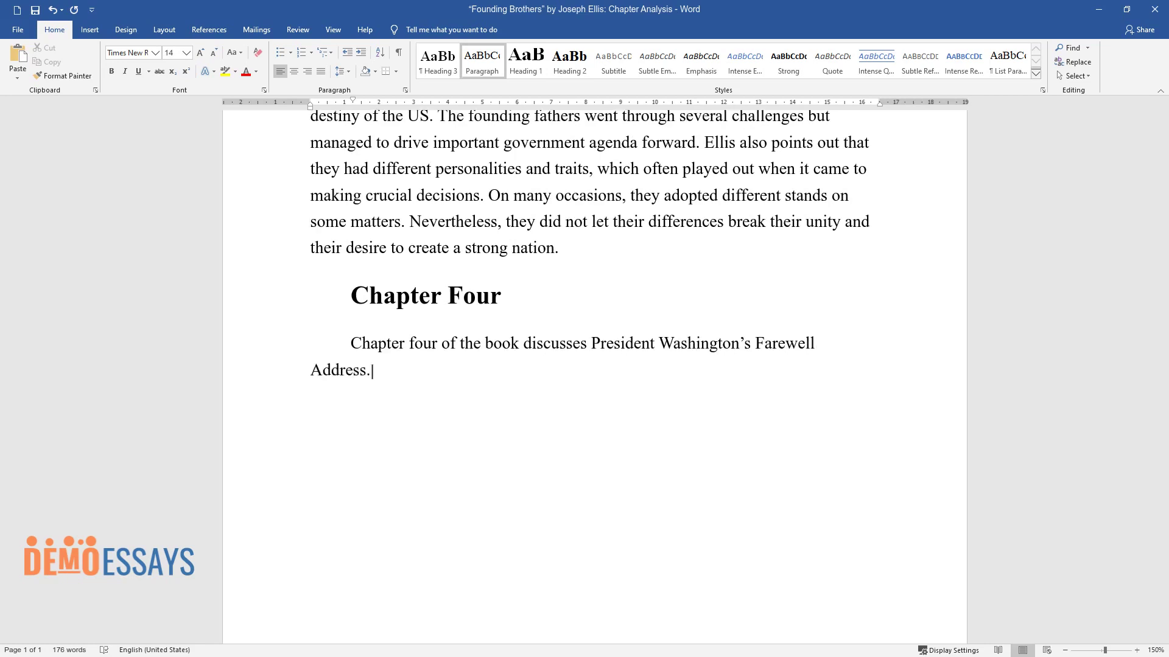
pyautogui.write(' Ellis analyzes the President’s Farew')
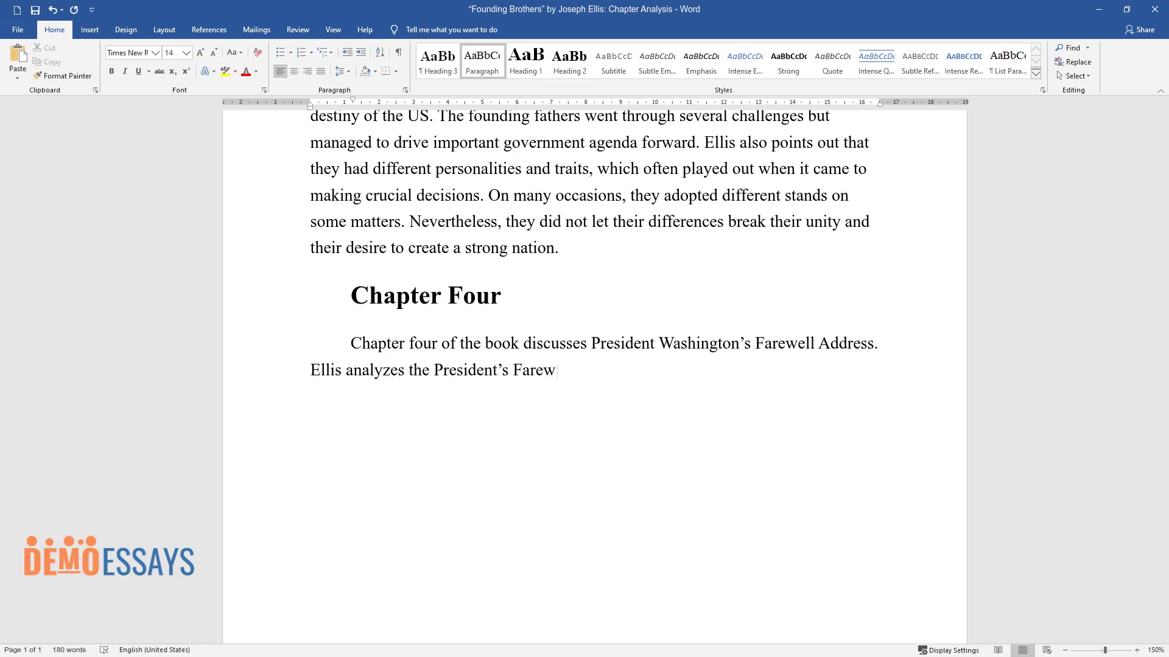
pyautogui.write('ell Address in terms of the circumst')
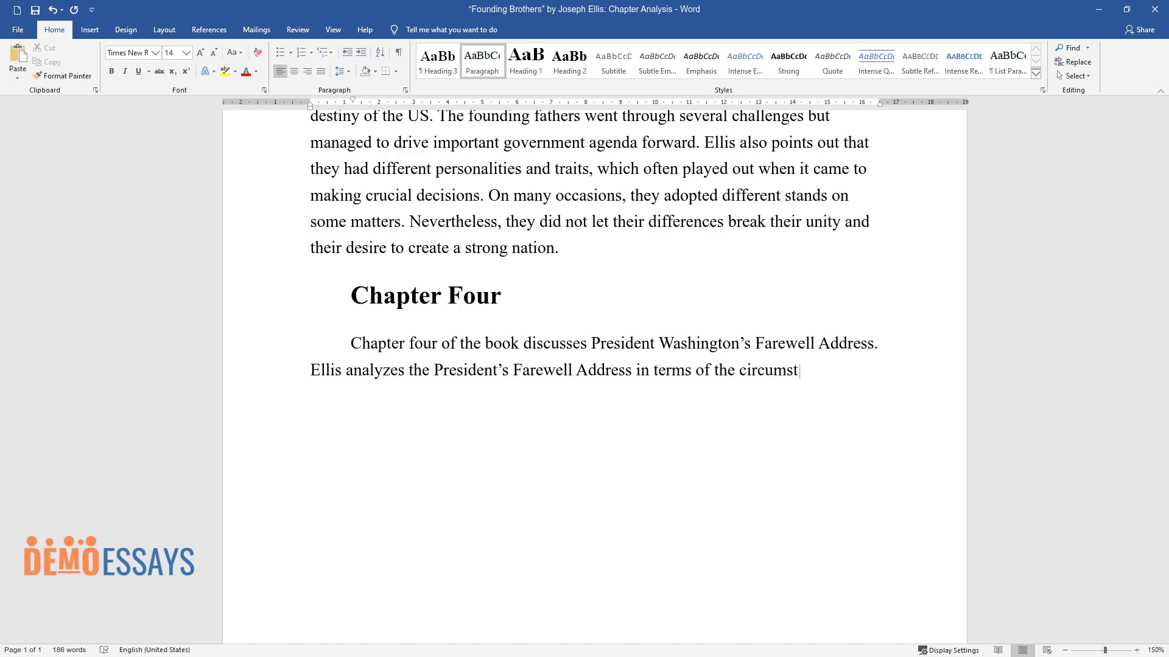
pyautogui.write('ances surrounding Washington’s decis')
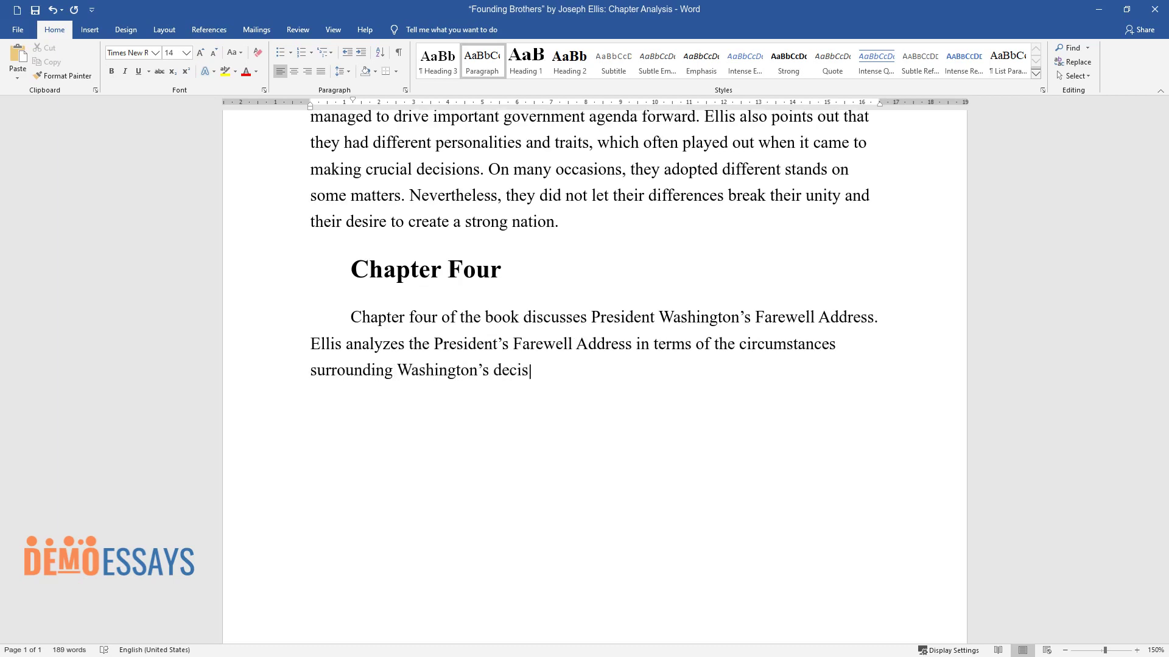
pyautogui.write('ion. He also evaluates the perception')
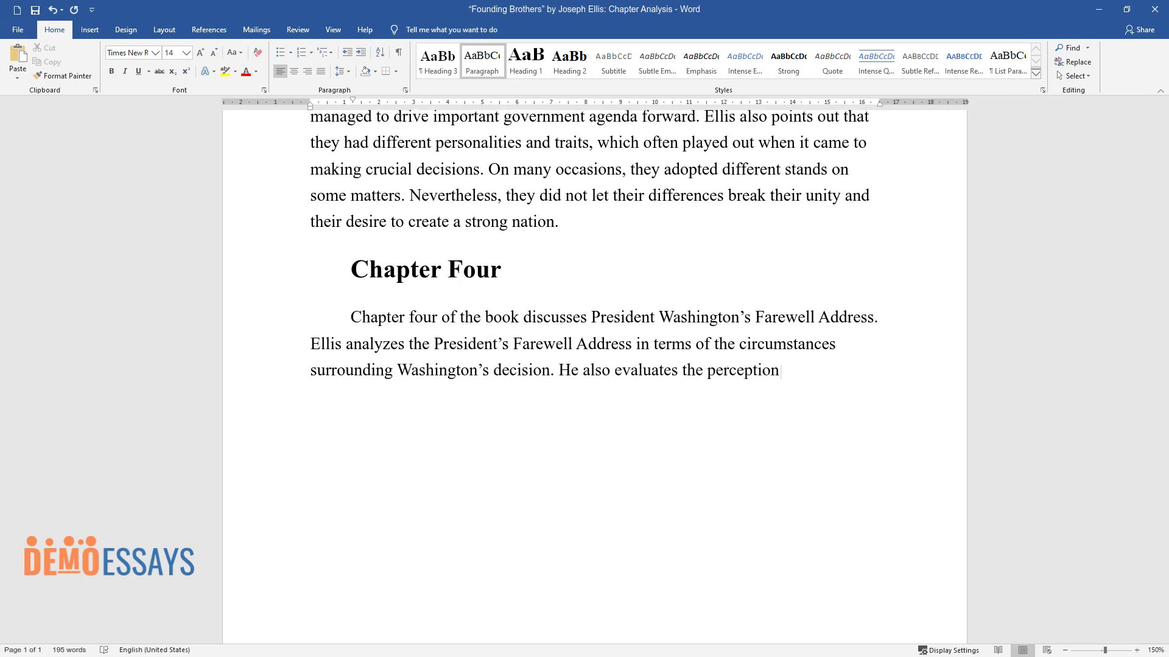
pyautogui.write(' of the public at the time and the c')
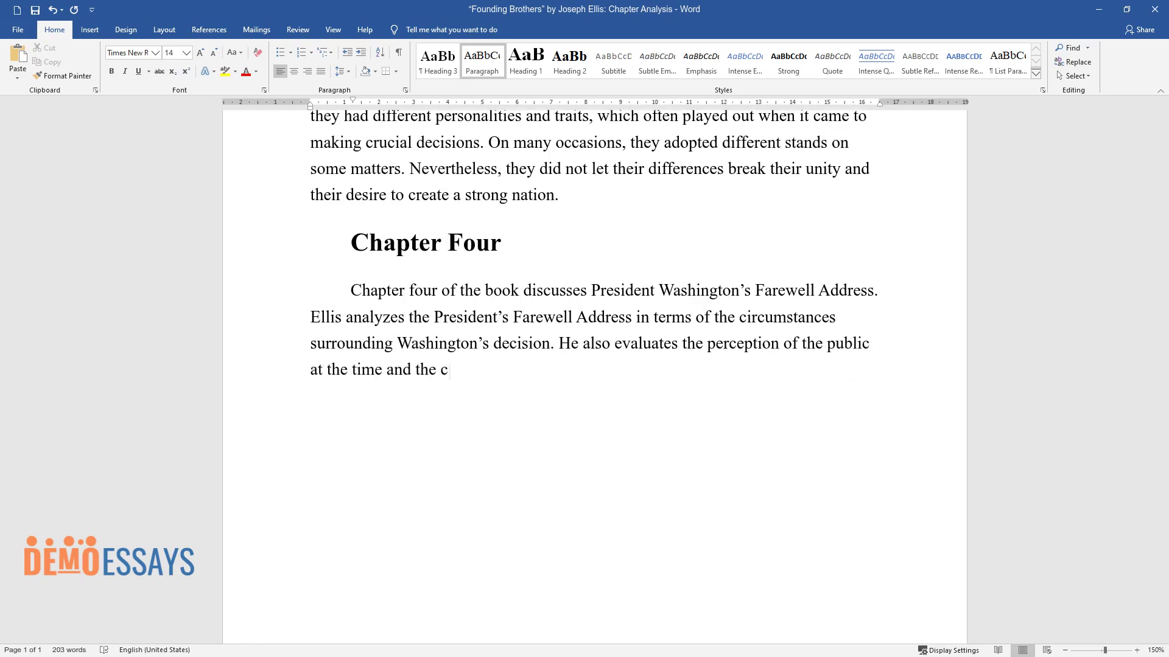
pyautogui.write('onsequences of that crucial decision')
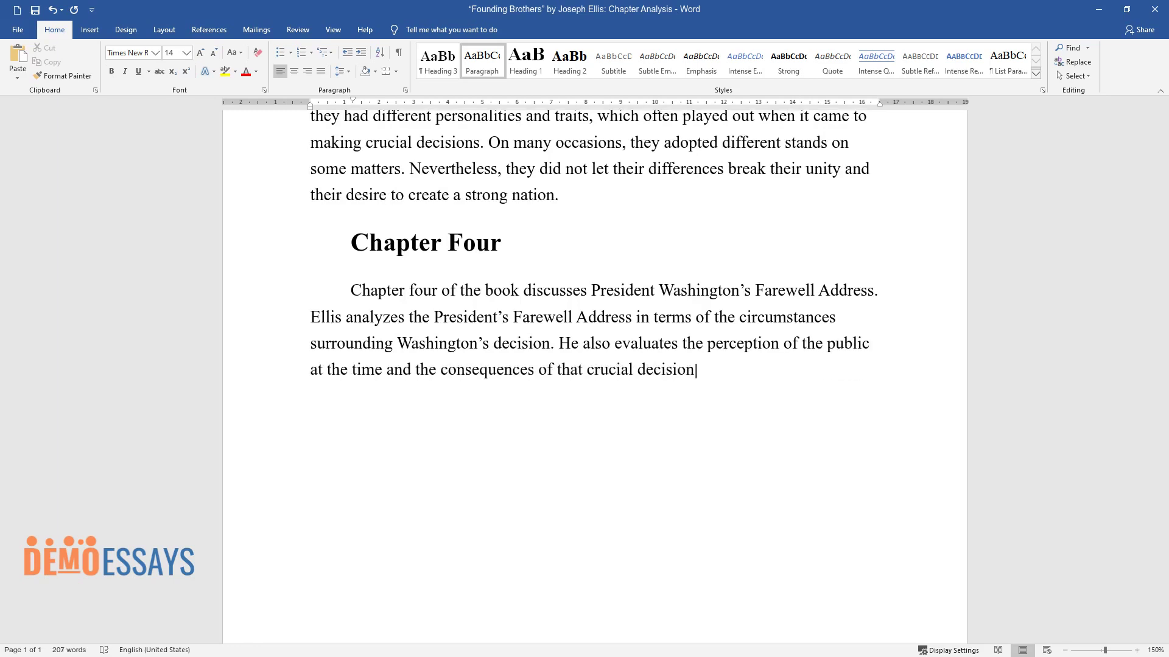
pyautogui.write('. He notes that while the decision o')
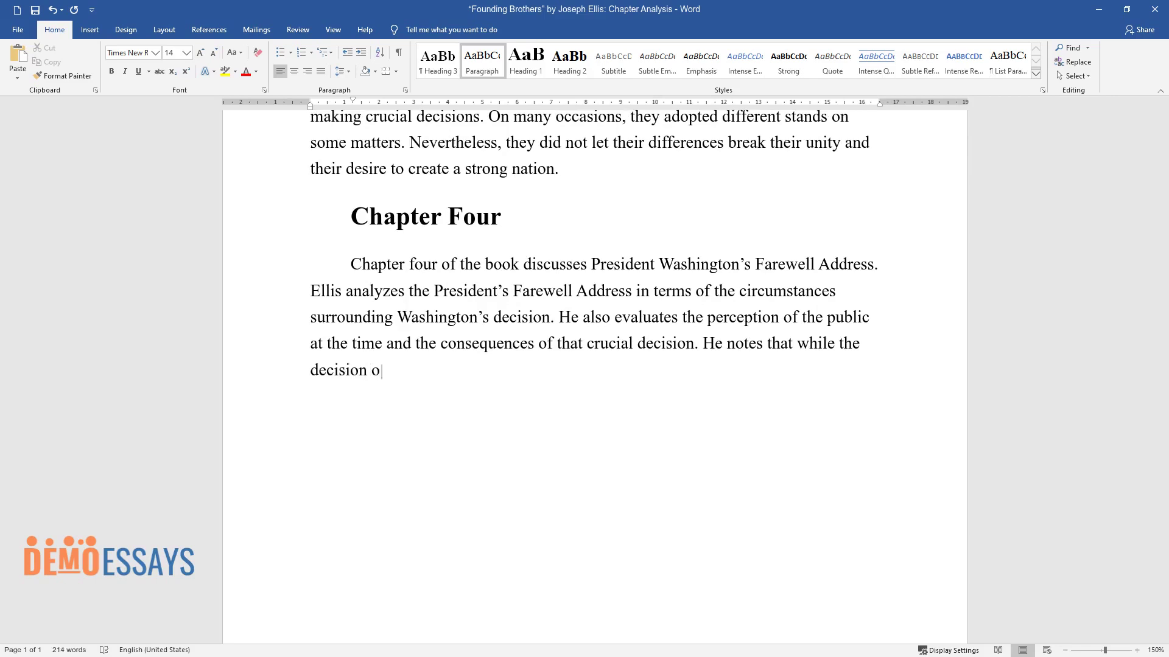
pyautogui.write('f the president to retire was unexpec')
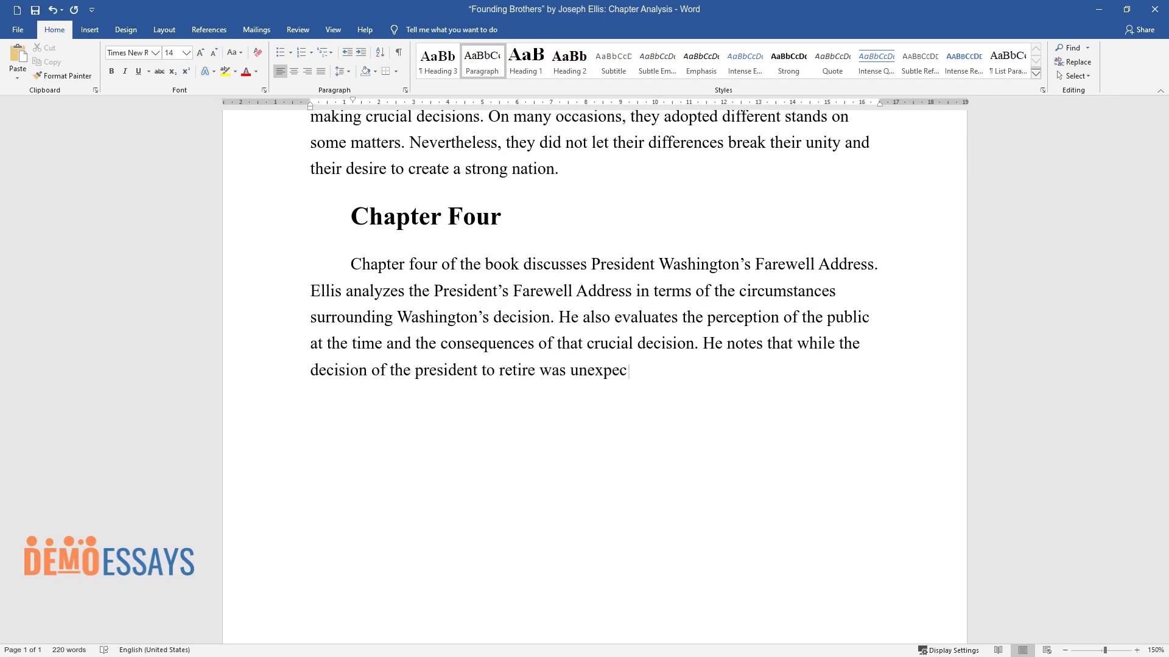
pyautogui.write('ted among the public, many insiders')
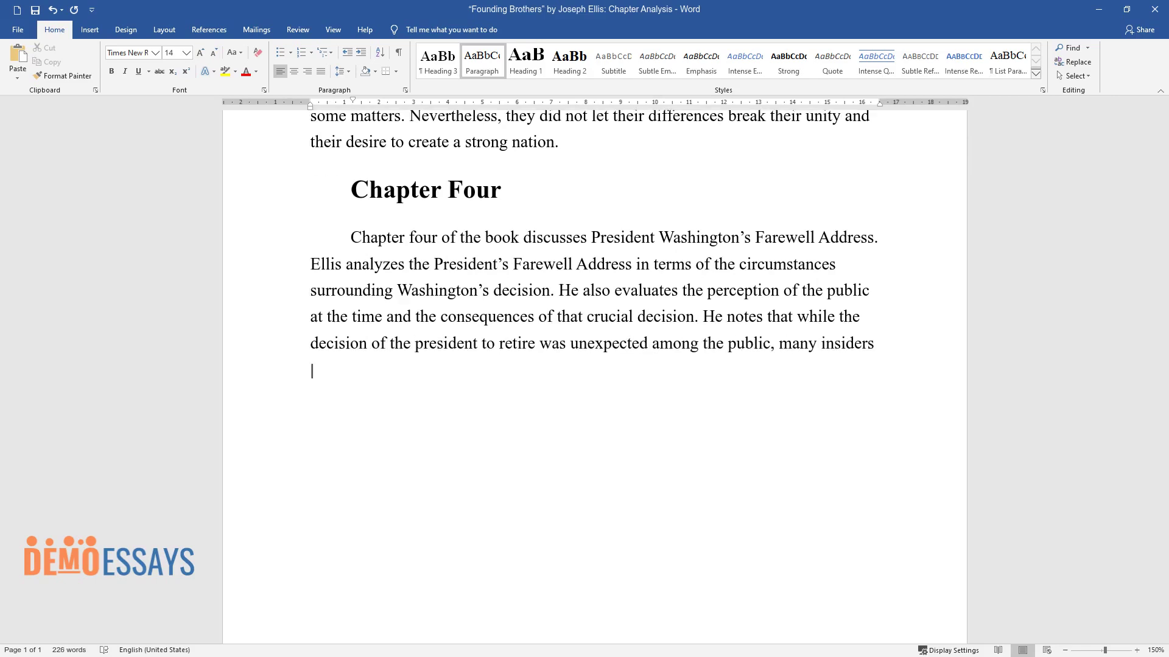
pyautogui.write(' in the government had prior knowledge it would happen.')
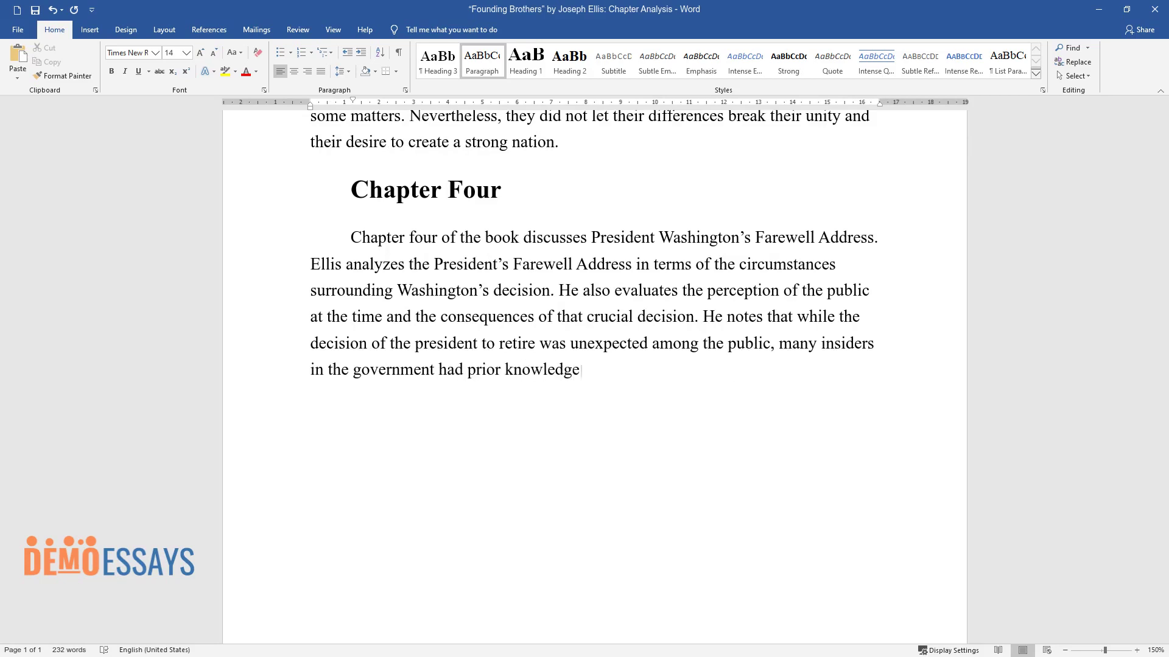
# - Add a 'Chapter Five' heading and begin its paragraph on the second president's leadership period
pyautogui.press('Return')
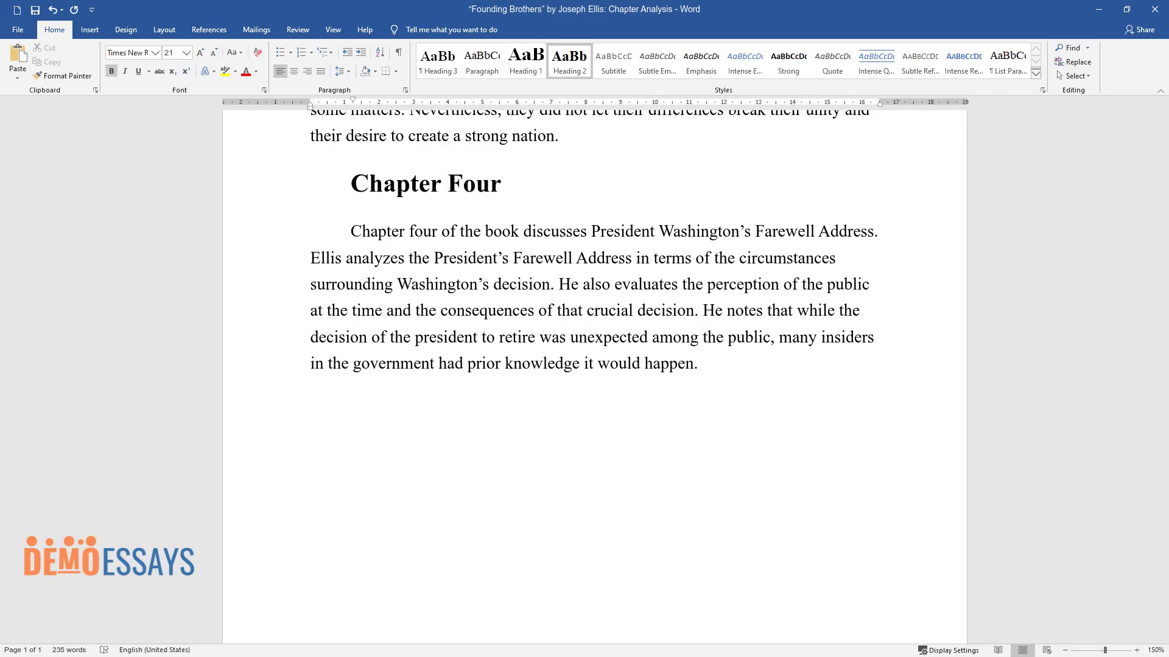
pyautogui.write('Chapter Five')
pyautogui.press('Return')
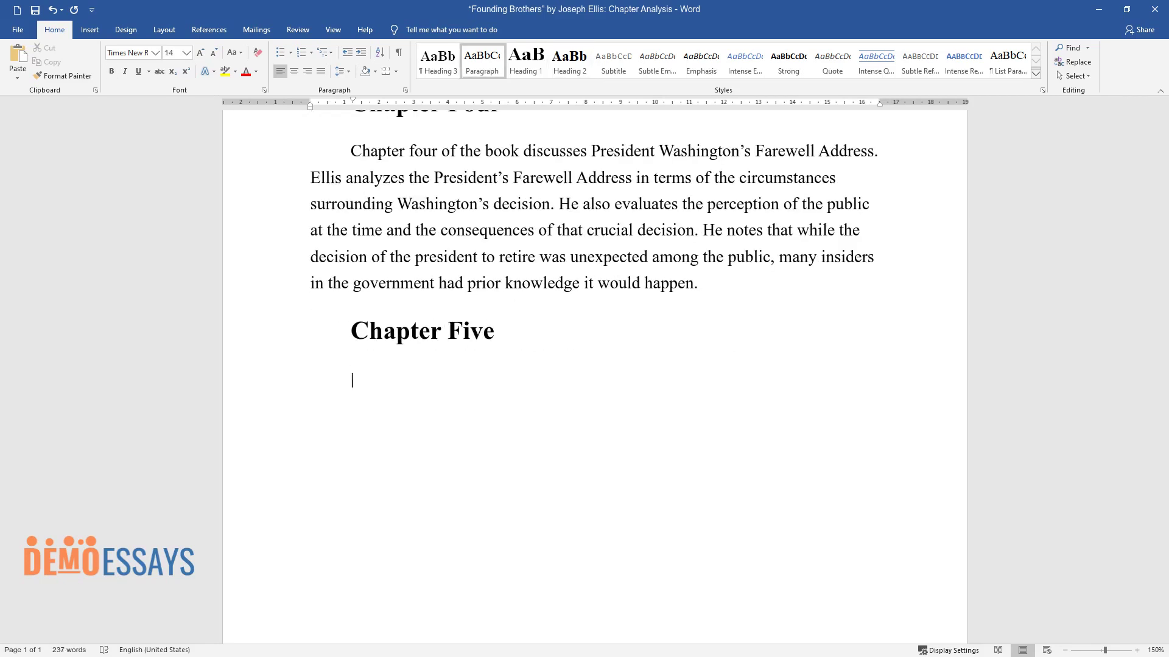
pyautogui.write('In chapter five, Elli')
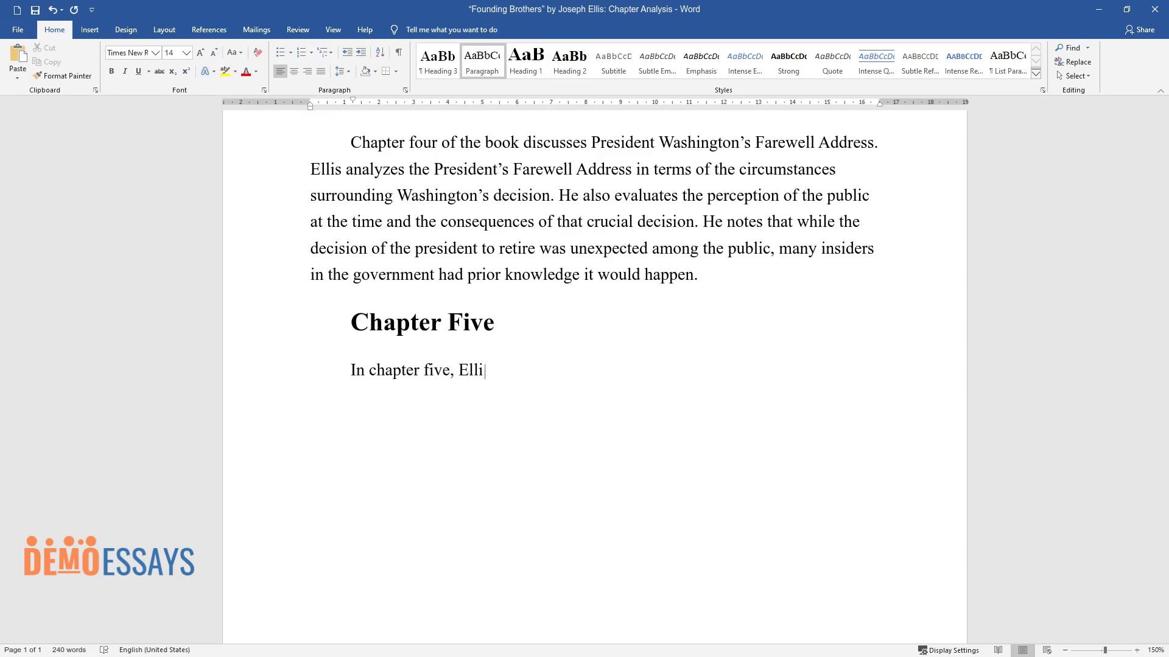
pyautogui.write('s focuses on the period under the l')
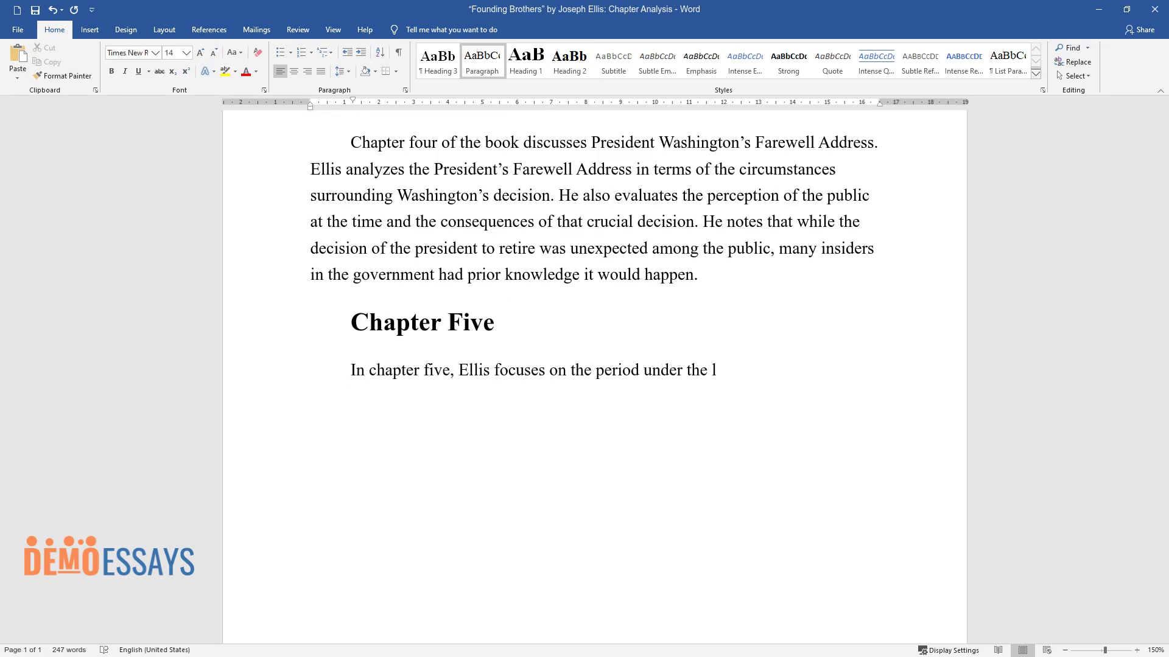
pyautogui.write("eadership of the country's second president. This c")
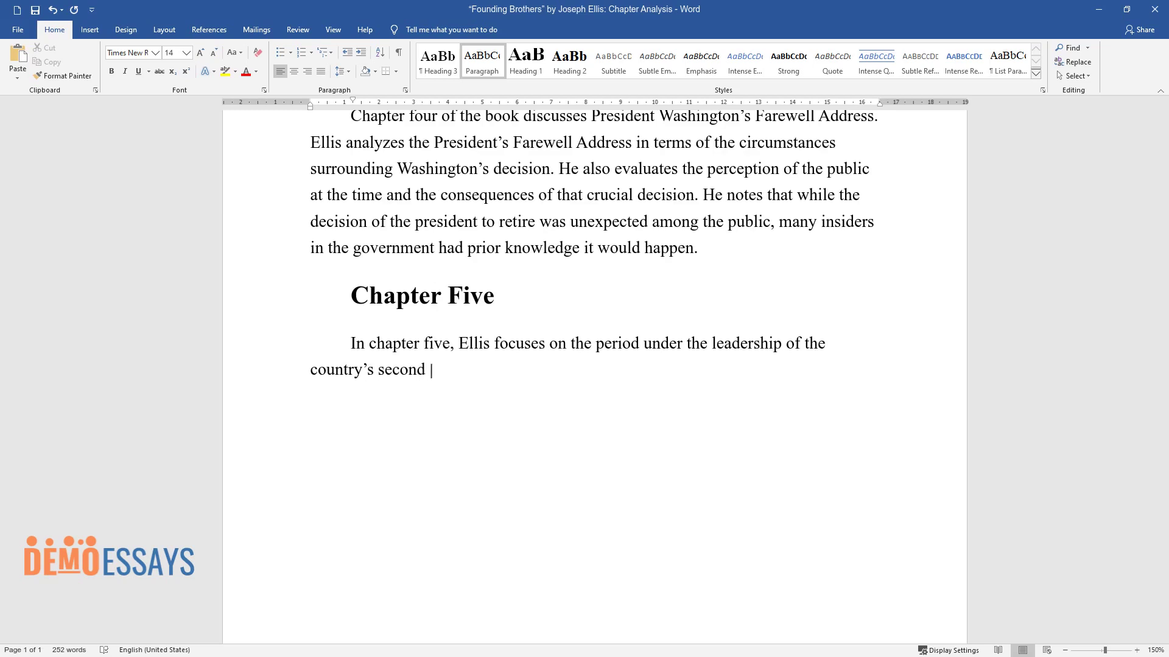
pyautogui.write('hapter analyzes di')
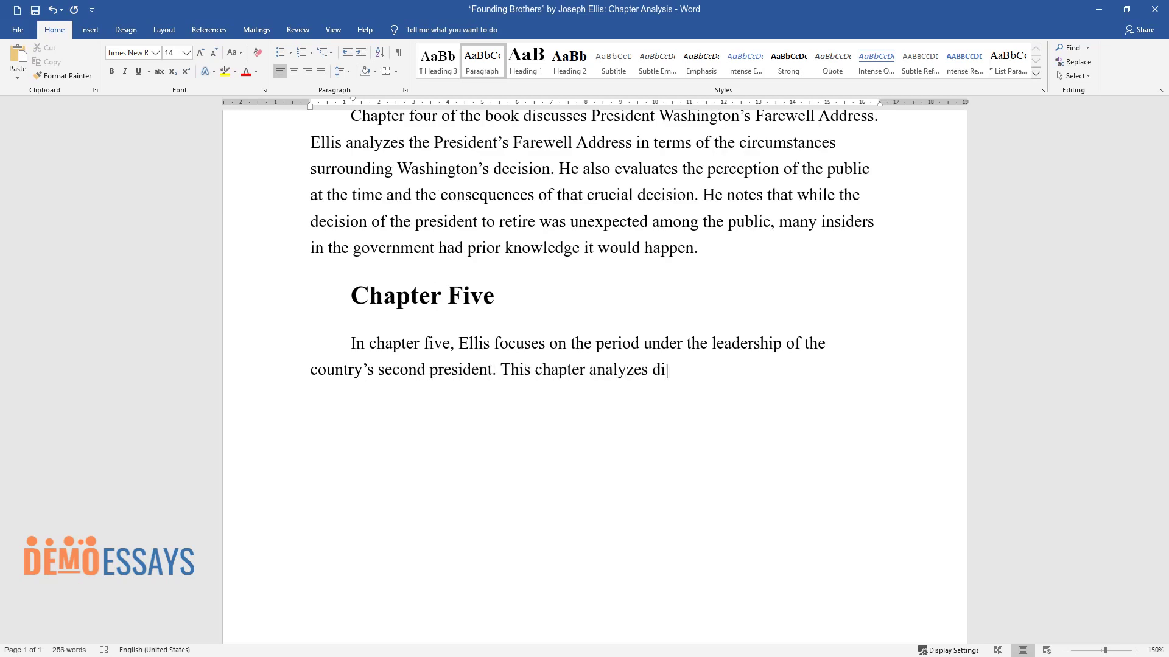
pyautogui.write('fferent relationships and their impact on the leade')
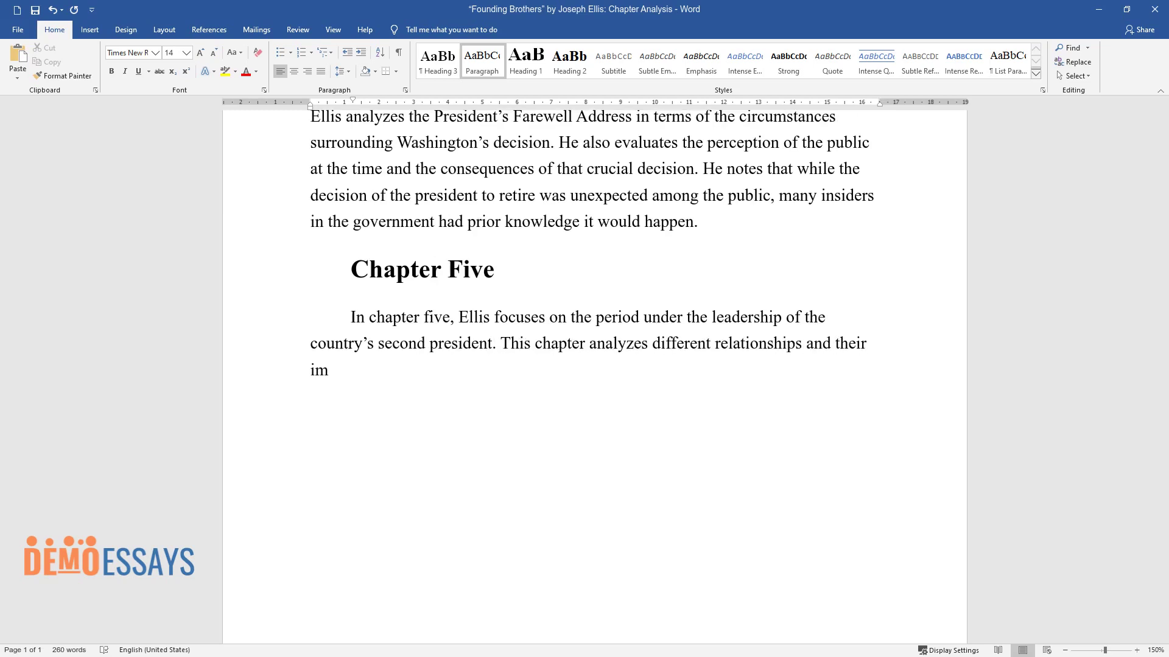
pyautogui.write('rship at the time.')
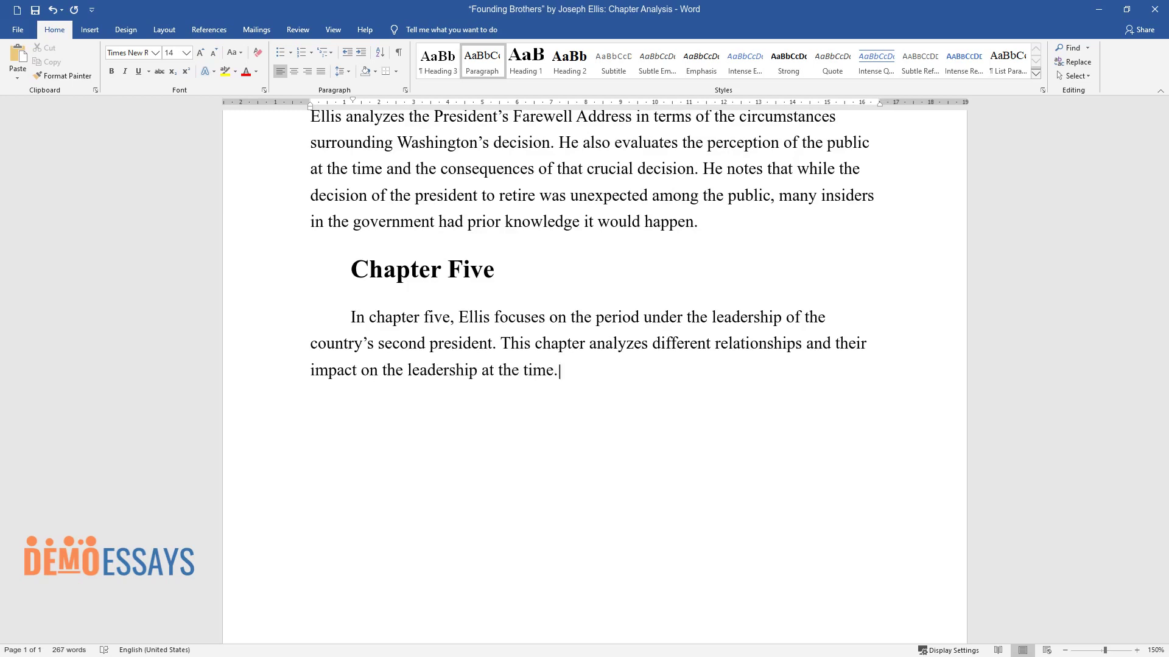
pyautogui.write(" President Adams'")
pyautogui.write(' relationship wit')
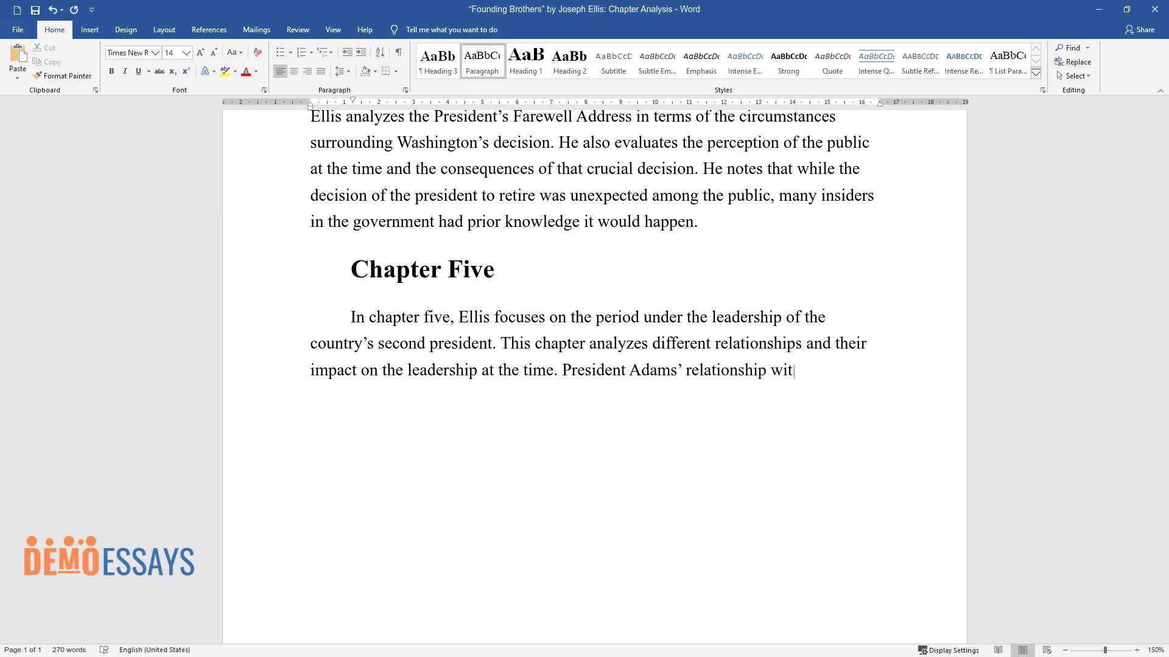
pyautogui.write('h Abigail and that between Thomas J')
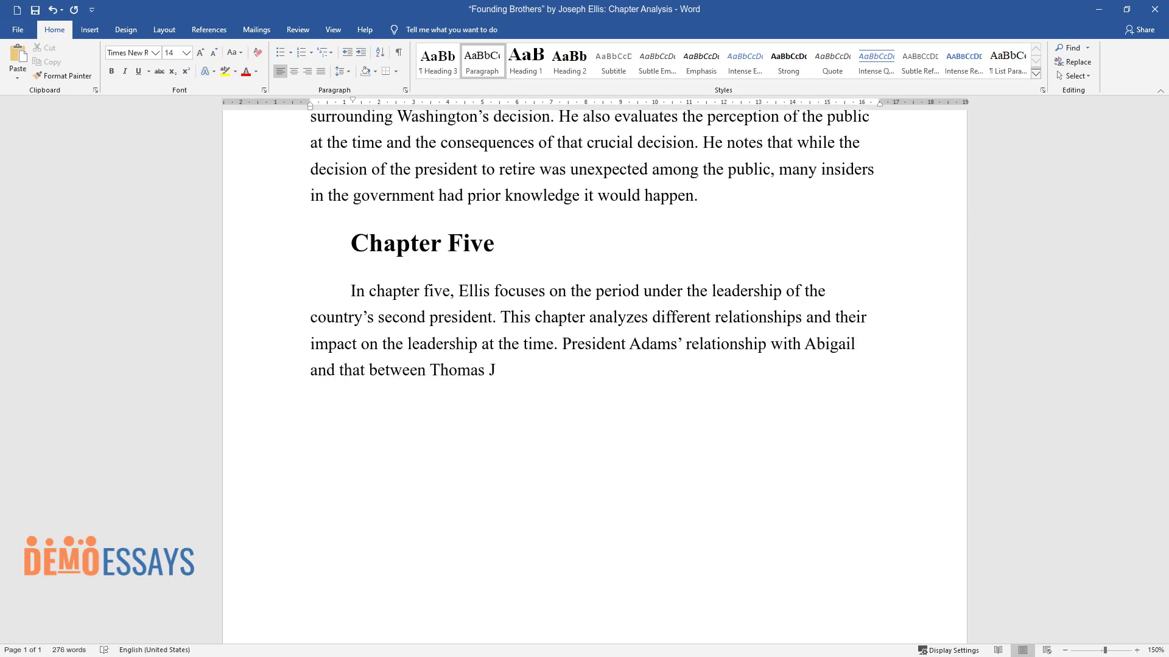
pyautogui.write('efferson and James Madison are amo')
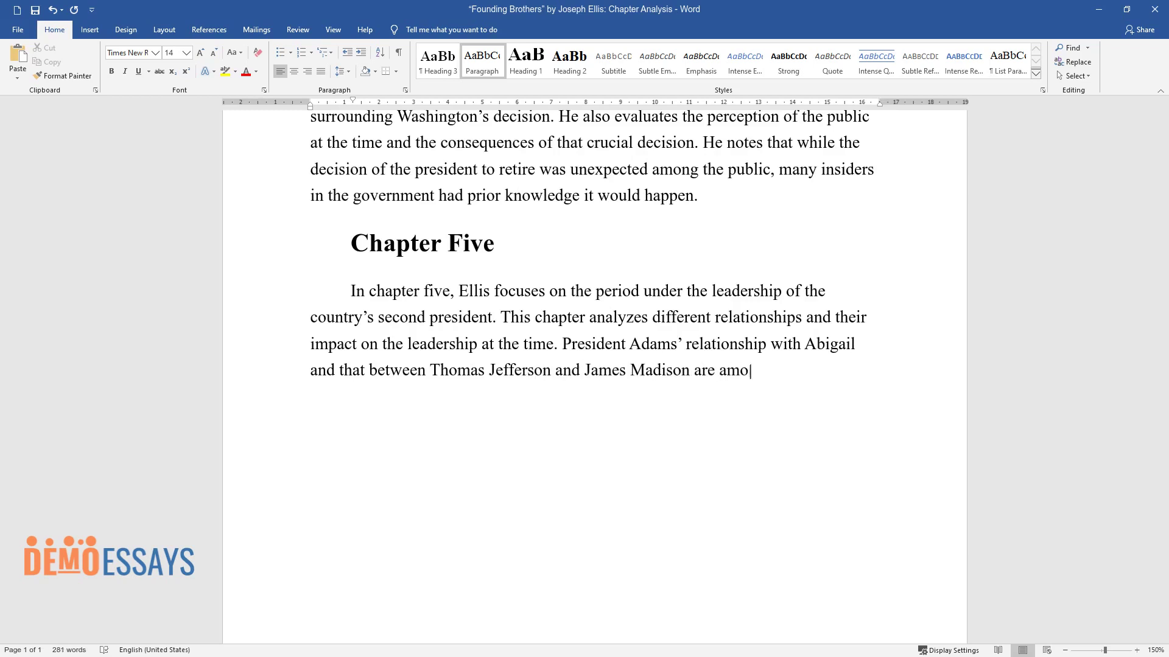
pyautogui.write('ng the most important ones in US p')
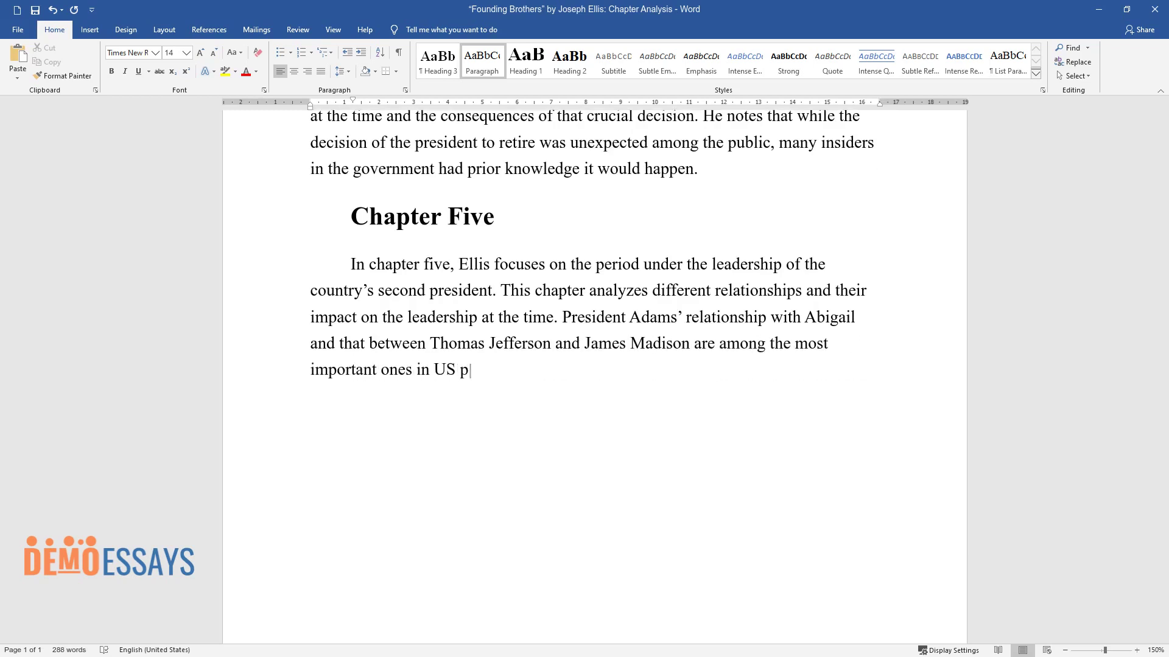
pyautogui.write('olitical history. Notably, these r')
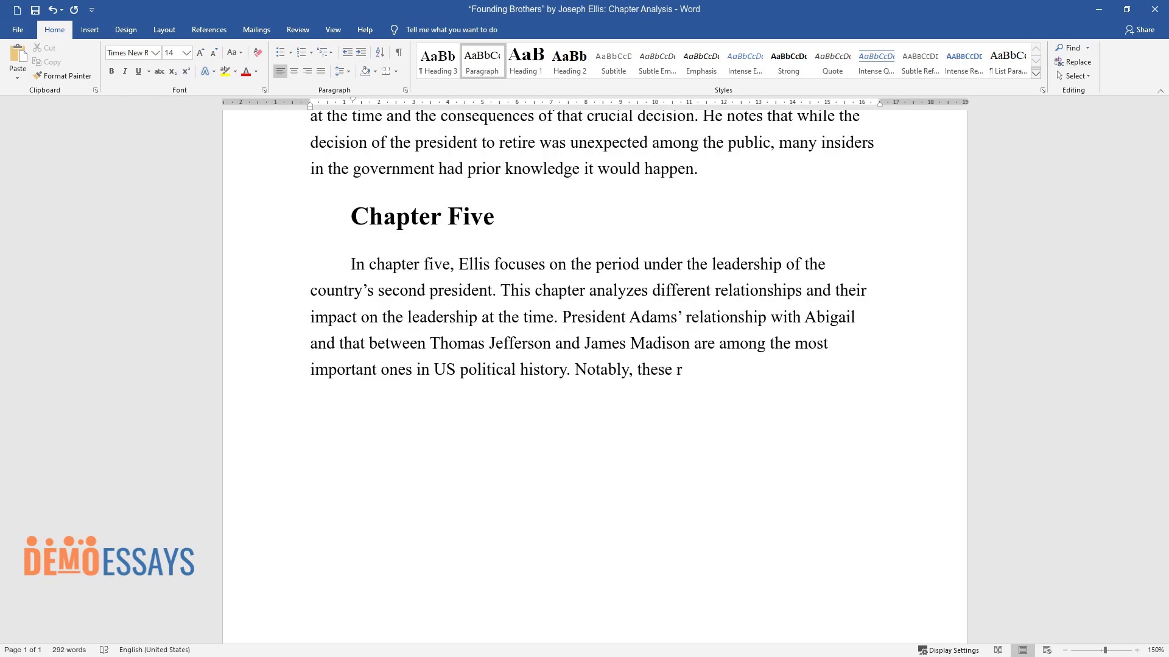
pyautogui.write('elationships helped to forge some of the gre')
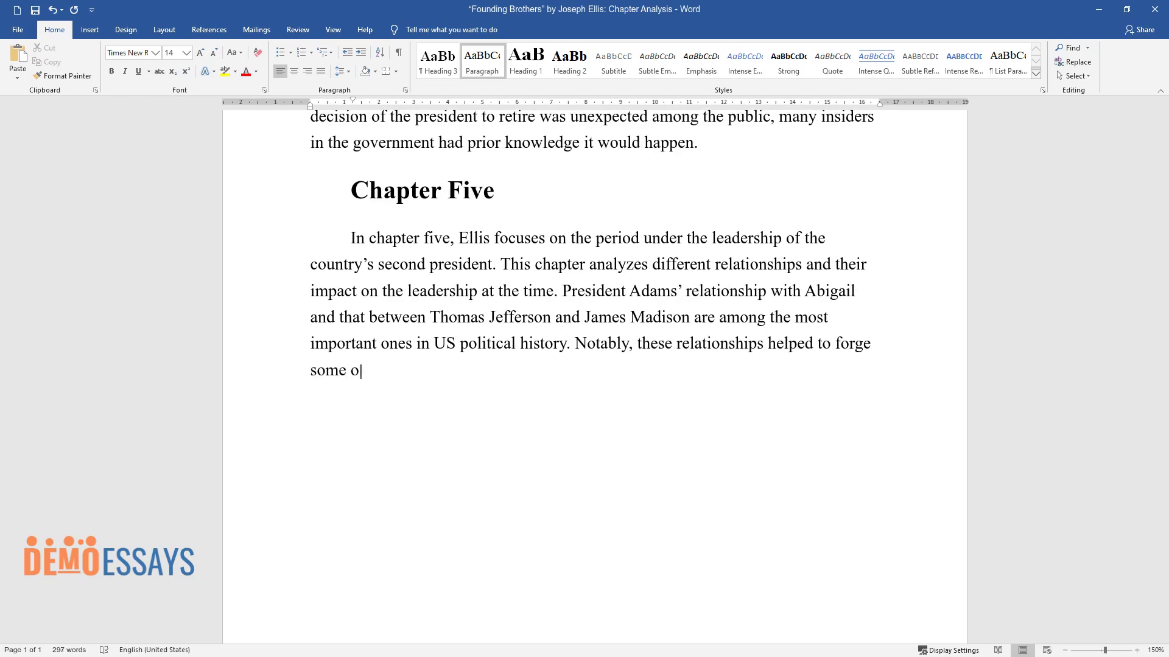
pyautogui.write('atest collaborations in th')
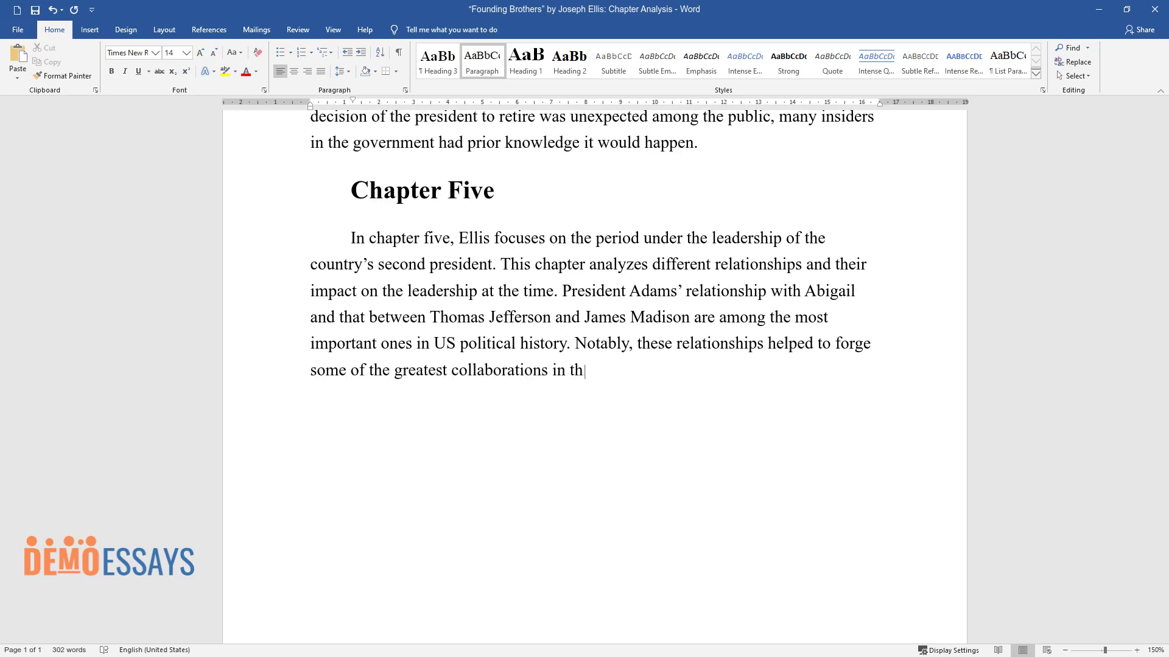
pyautogui.write('e history of American politics. Of')
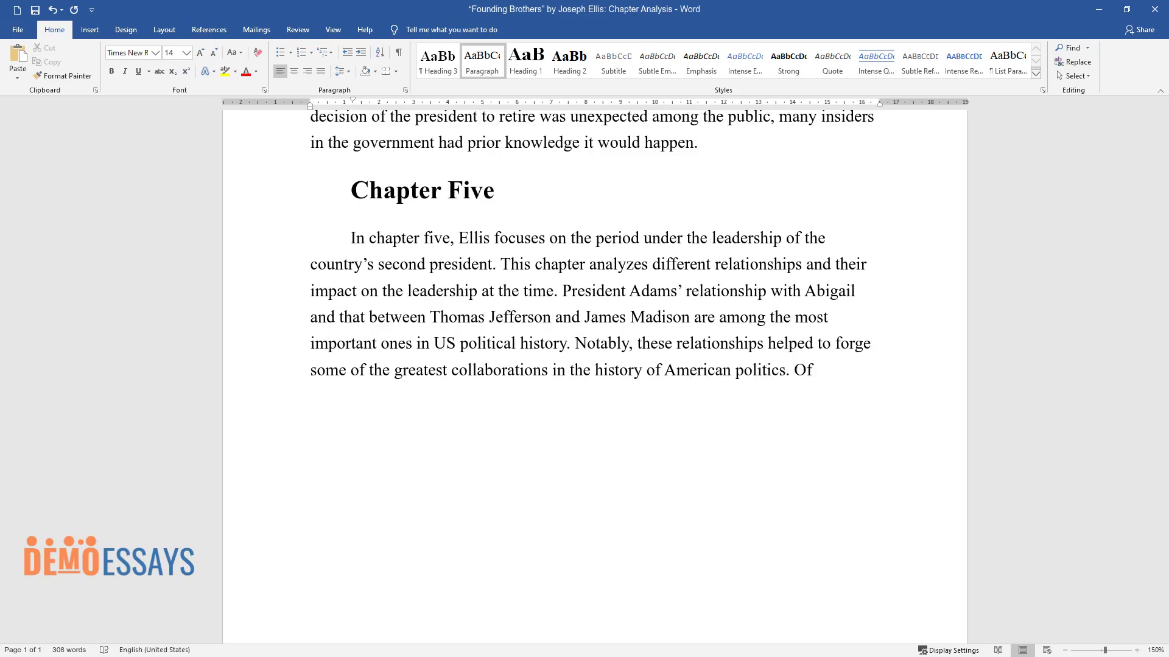
pyautogui.write(' great significance, however, is th')
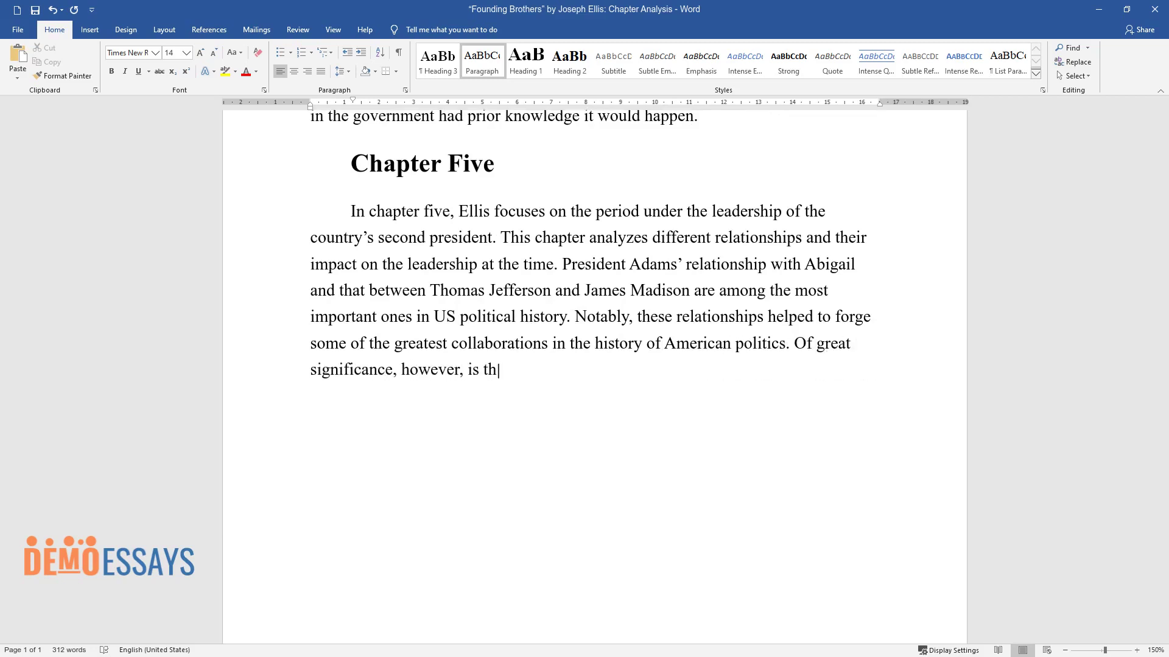
pyautogui.write('e relationship between Thomas Jeff')
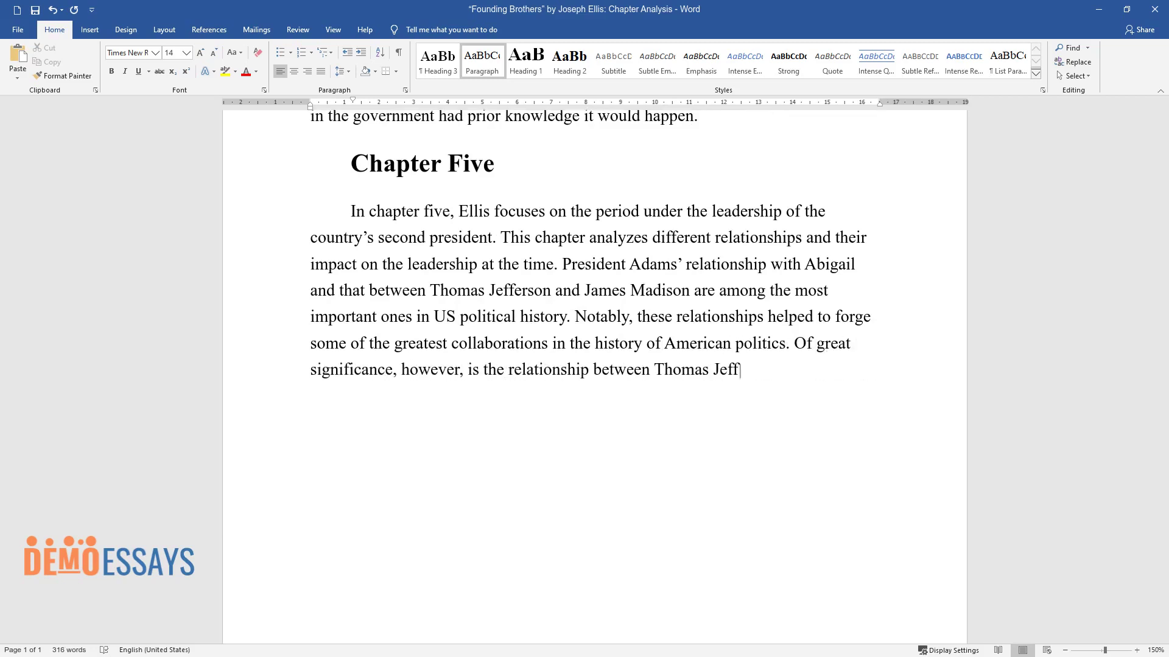
pyautogui.write('erson and John Adams, both')
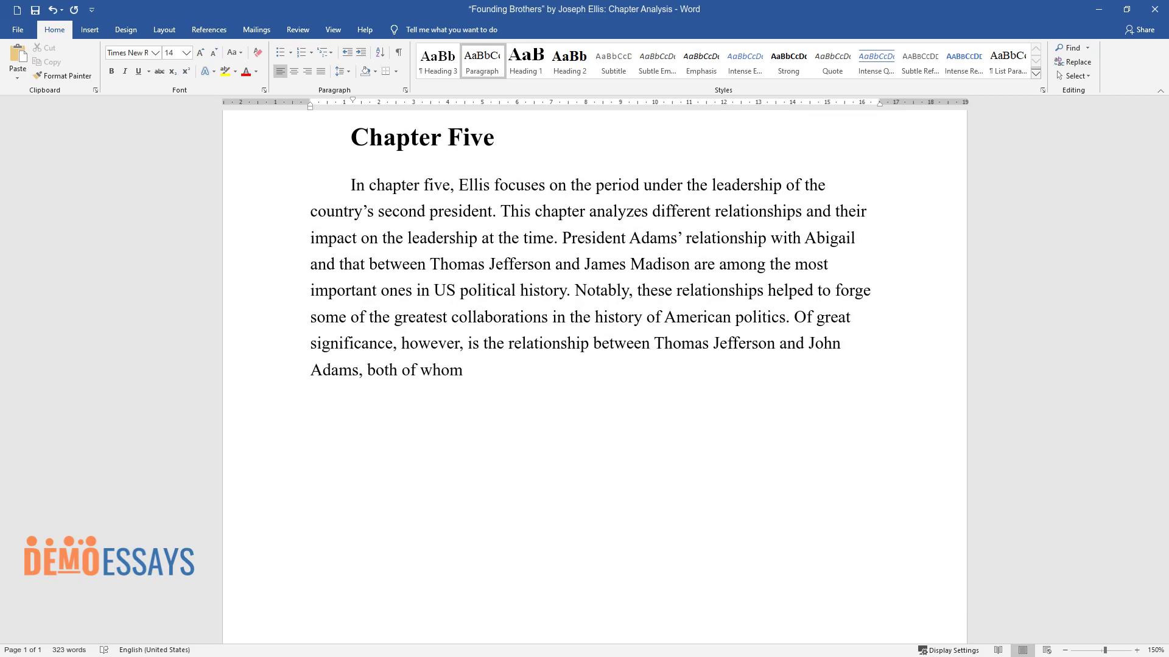
pyautogui.write(' of whom had a significant role to play in the revolution.')
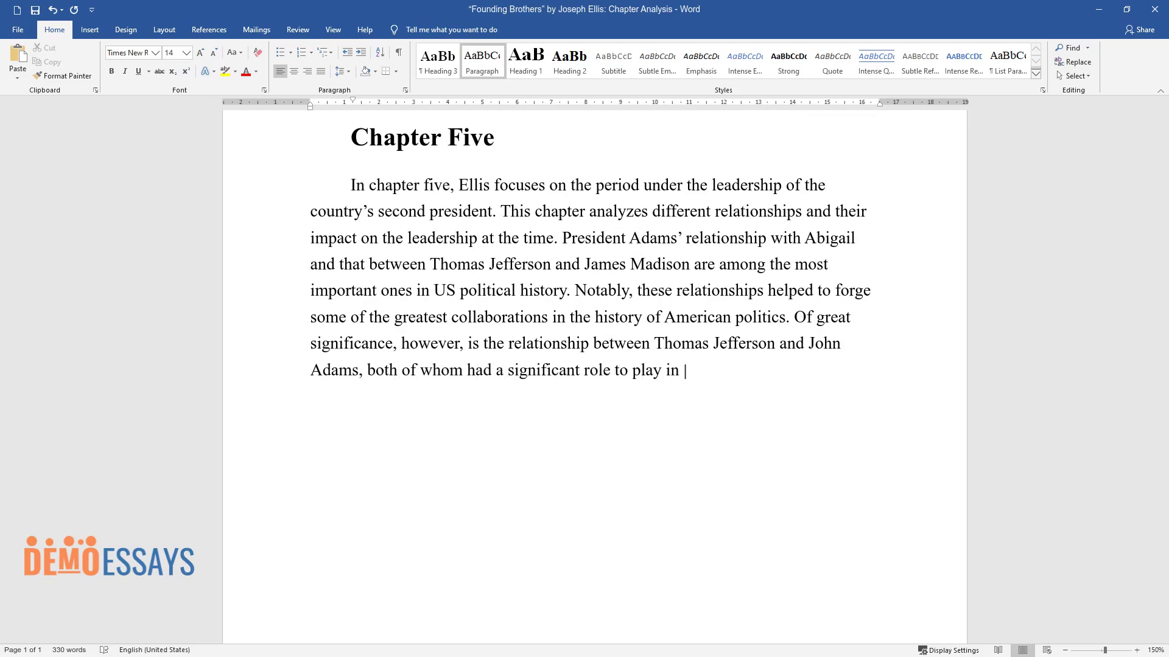
# - Add a 'Chapter Six' heading and paragraph on Adams and Jefferson's revived friendship, then a 'Critique of the Arguments' heading
pyautogui.hotkey('ctrl', 'Return')
pyautogui.write('Chapter Six')
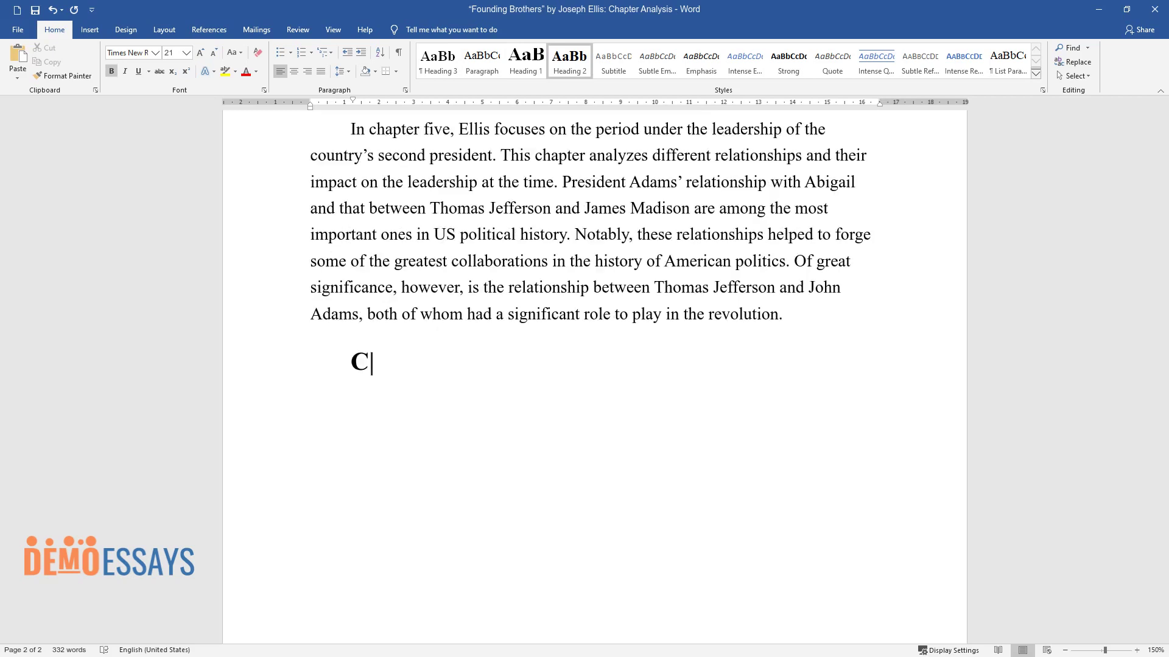
pyautogui.press('Return')
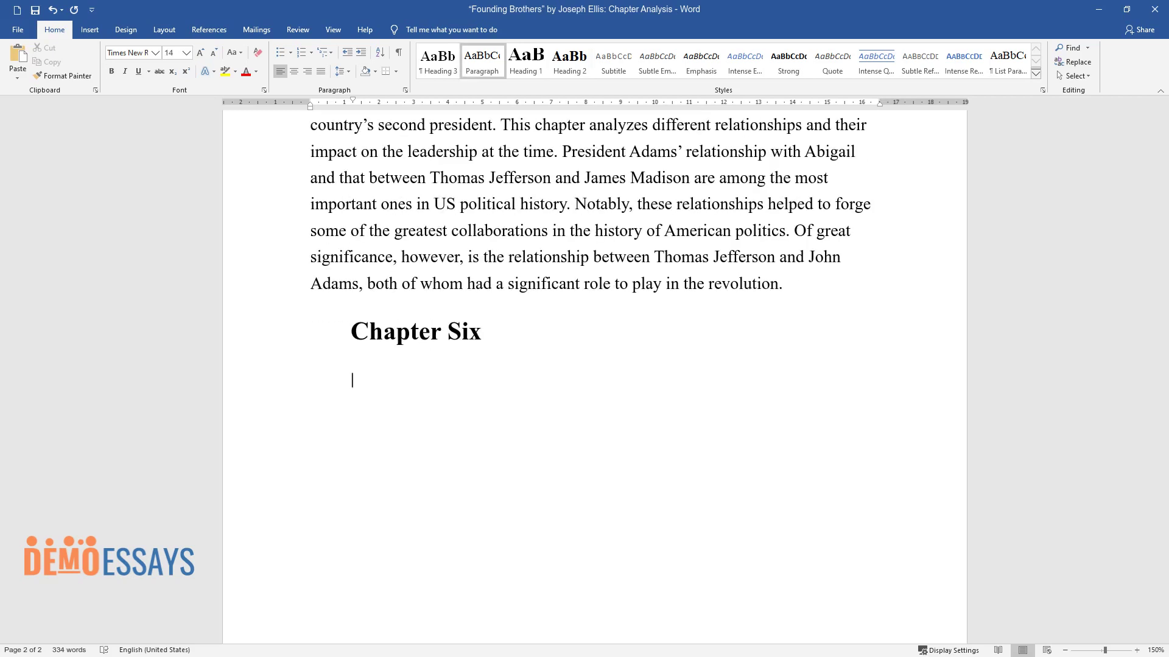
pyautogui.write('In chapter six, Ellis focus')
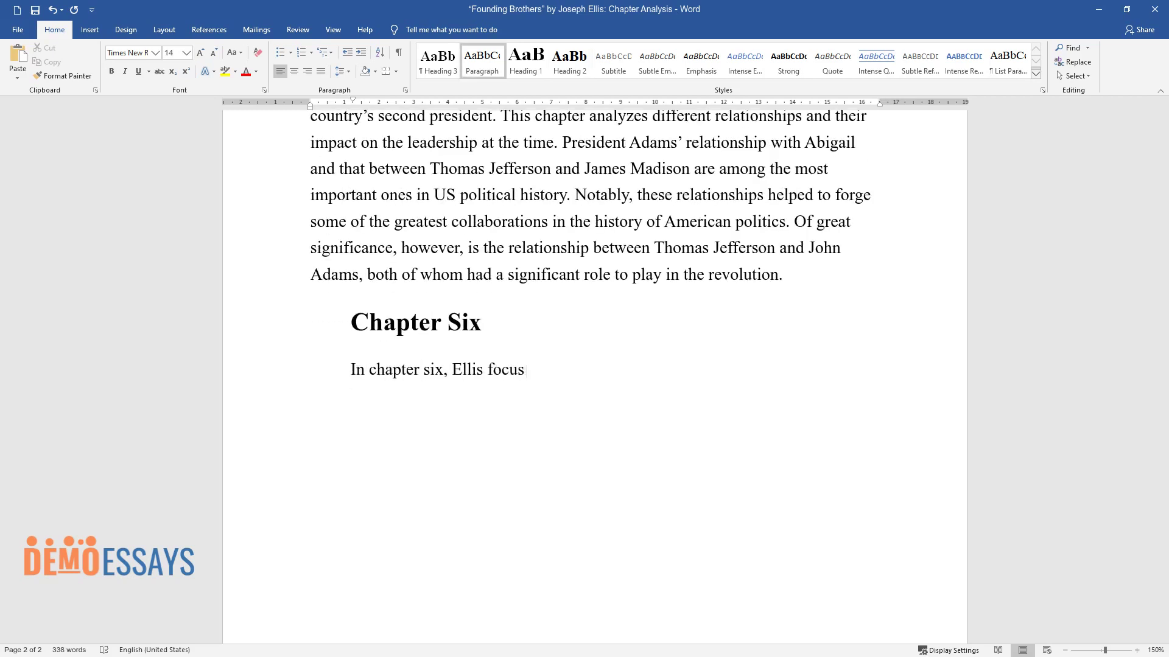
pyautogui.write('es on the revival of friendship between Adams and Jefferson.')
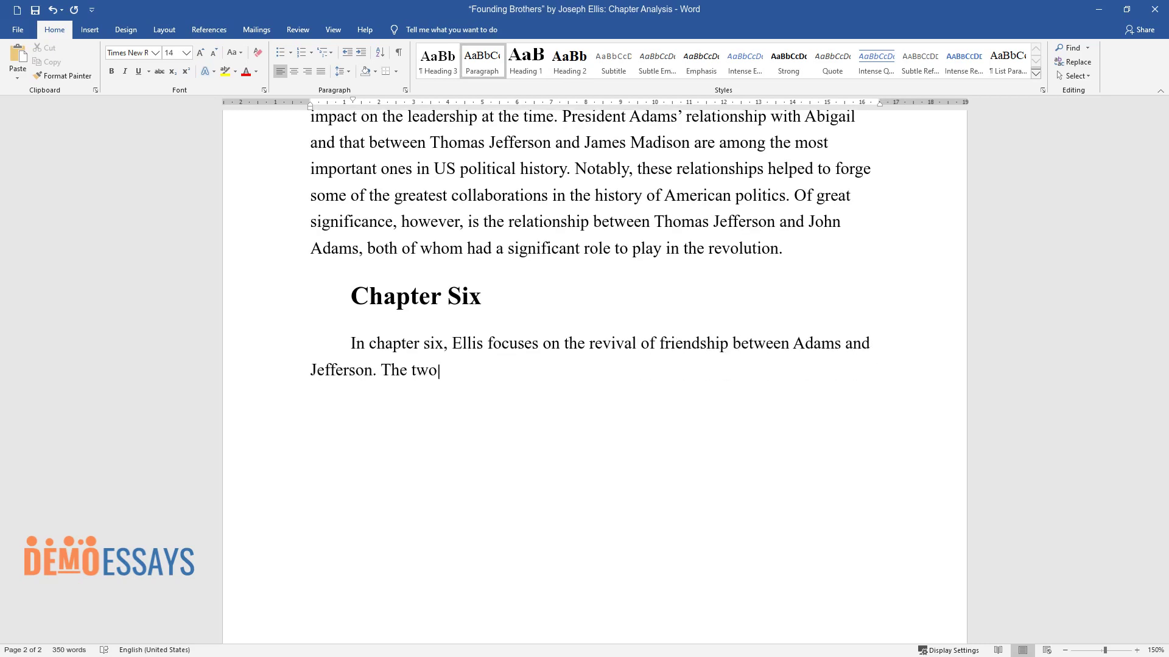
pyautogui.write(' The two leaders of the revolution had bee')
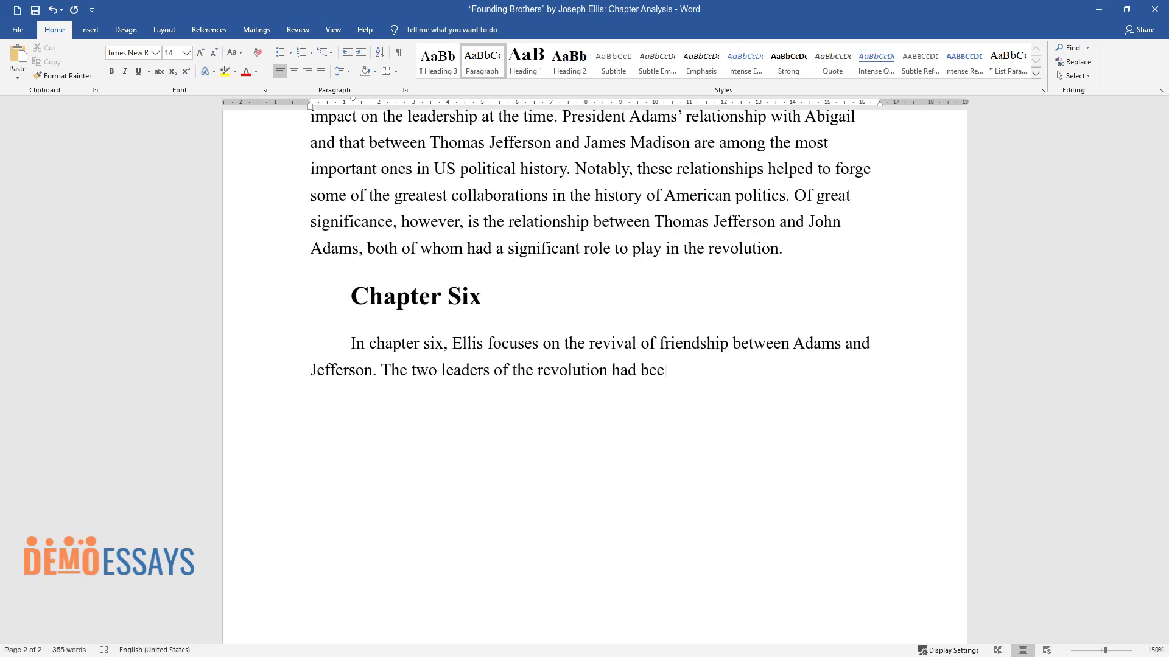
pyautogui.write('n great friends for several years.')
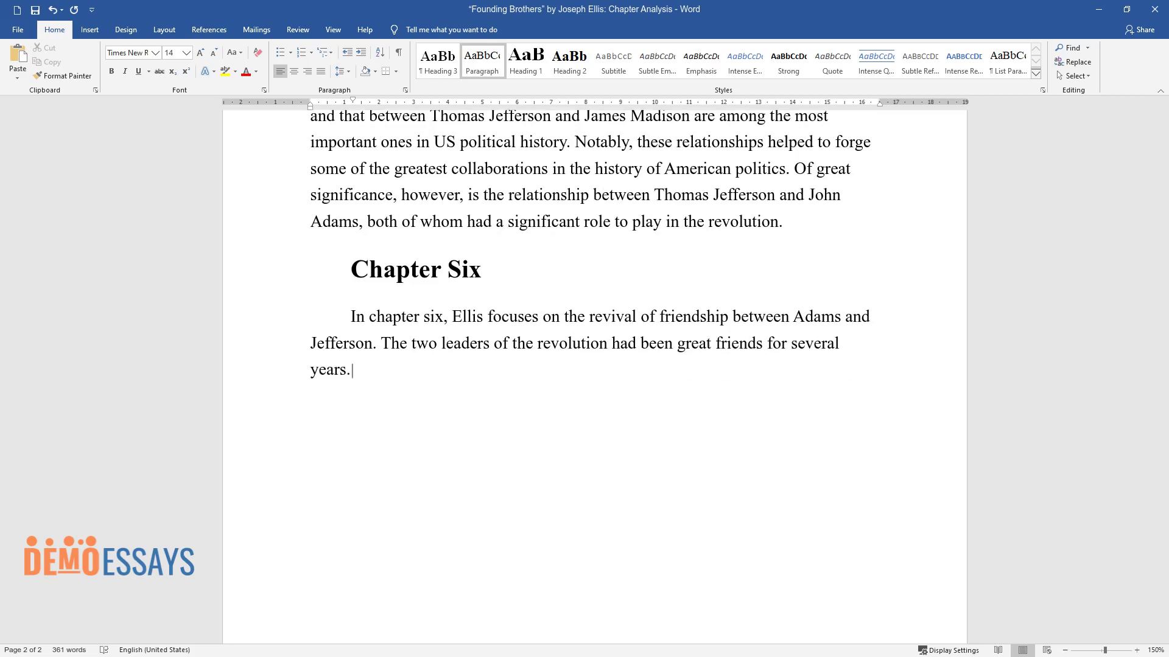
pyautogui.write(' However, political differences, w')
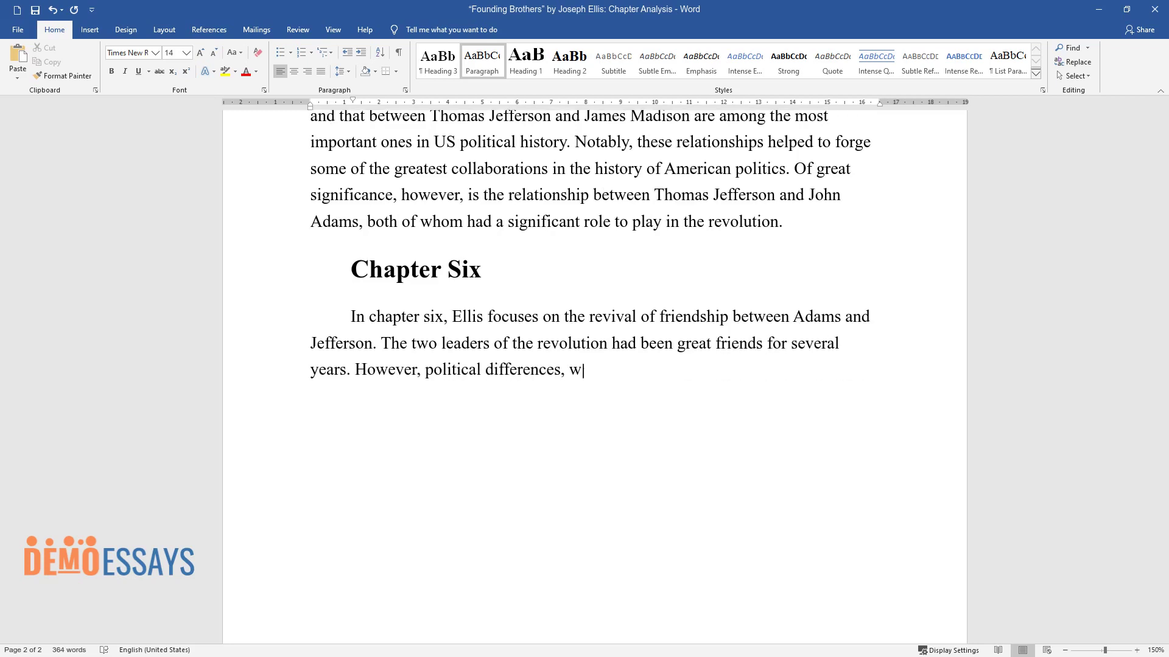
pyautogui.write('hich led to them competing against')
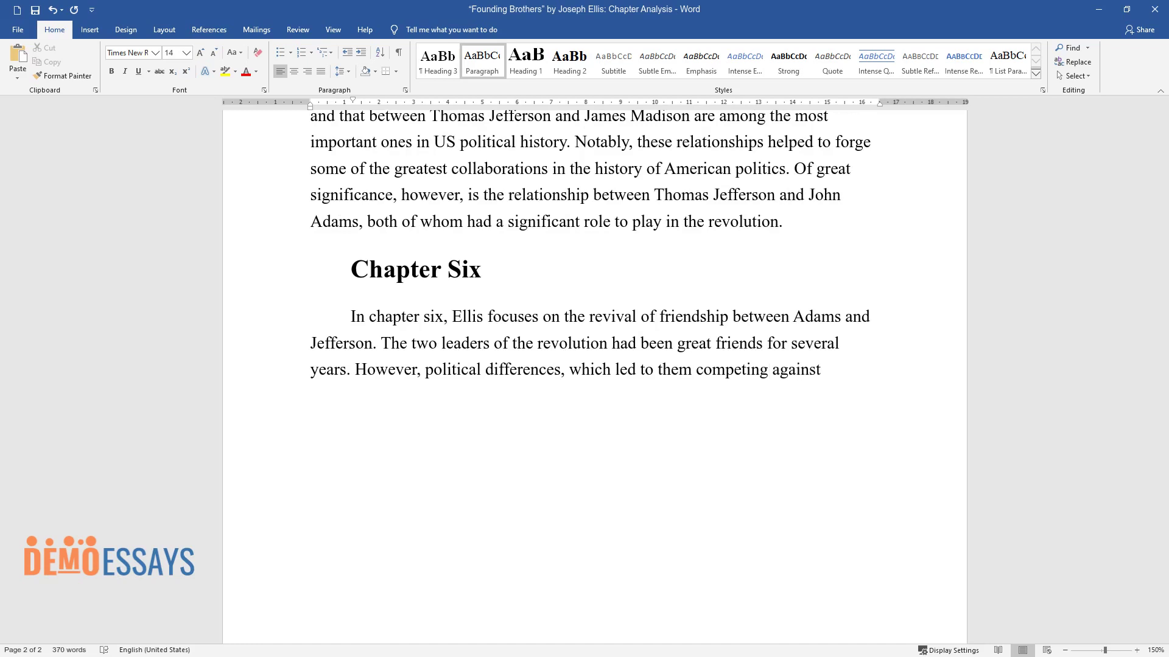
pyautogui.write(' each other twic')
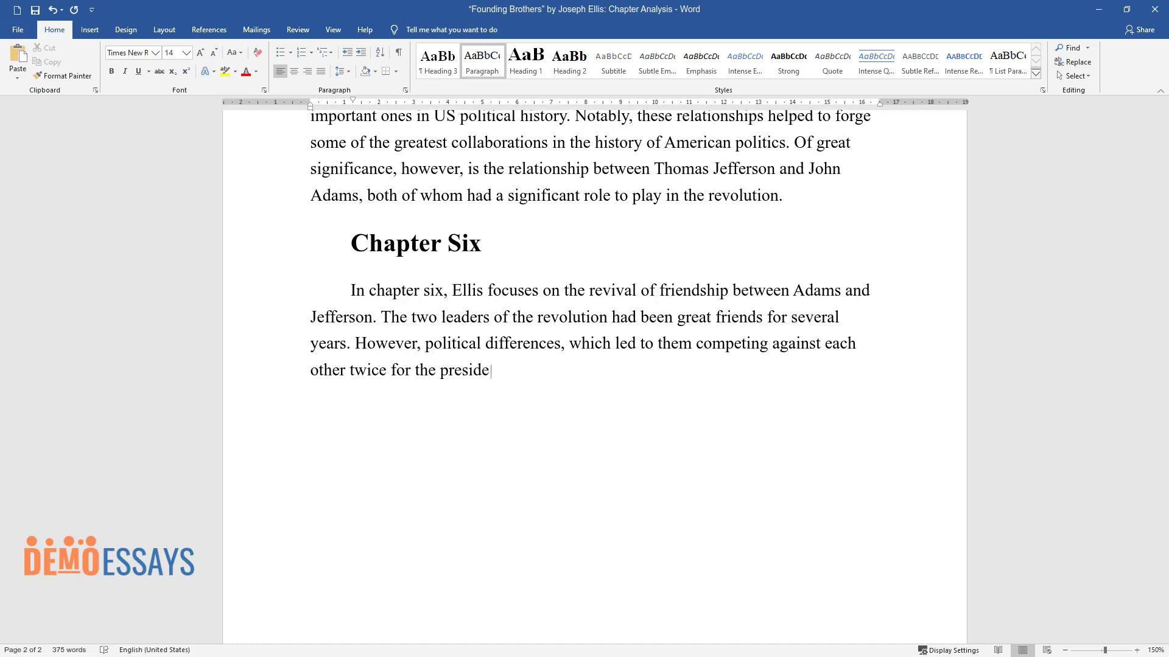
pyautogui.write('e for the presidency, had broken down their relatio')
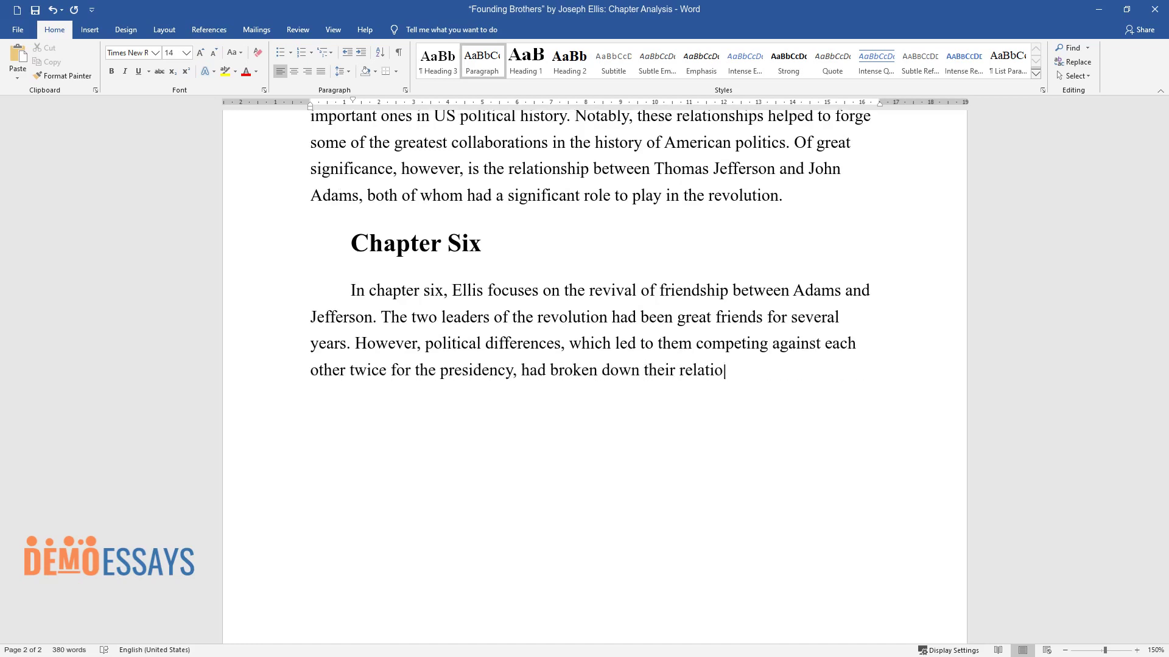
pyautogui.write('nship. When Jefferson ascended the ')
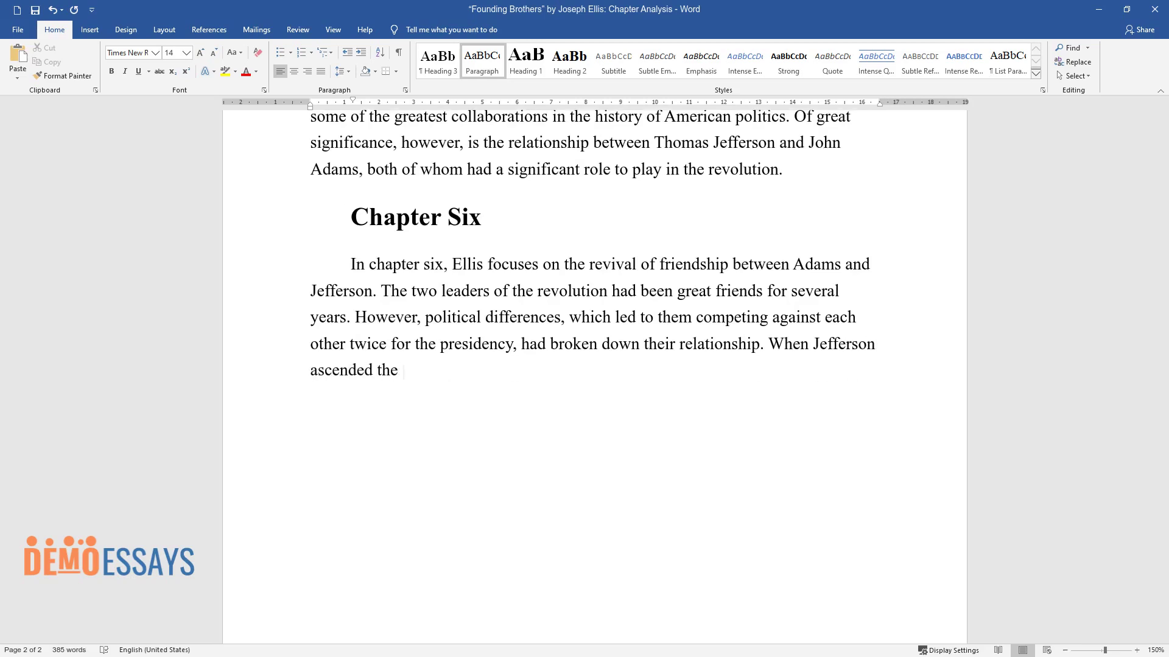
pyautogui.write('presidency, he initiated contact ')
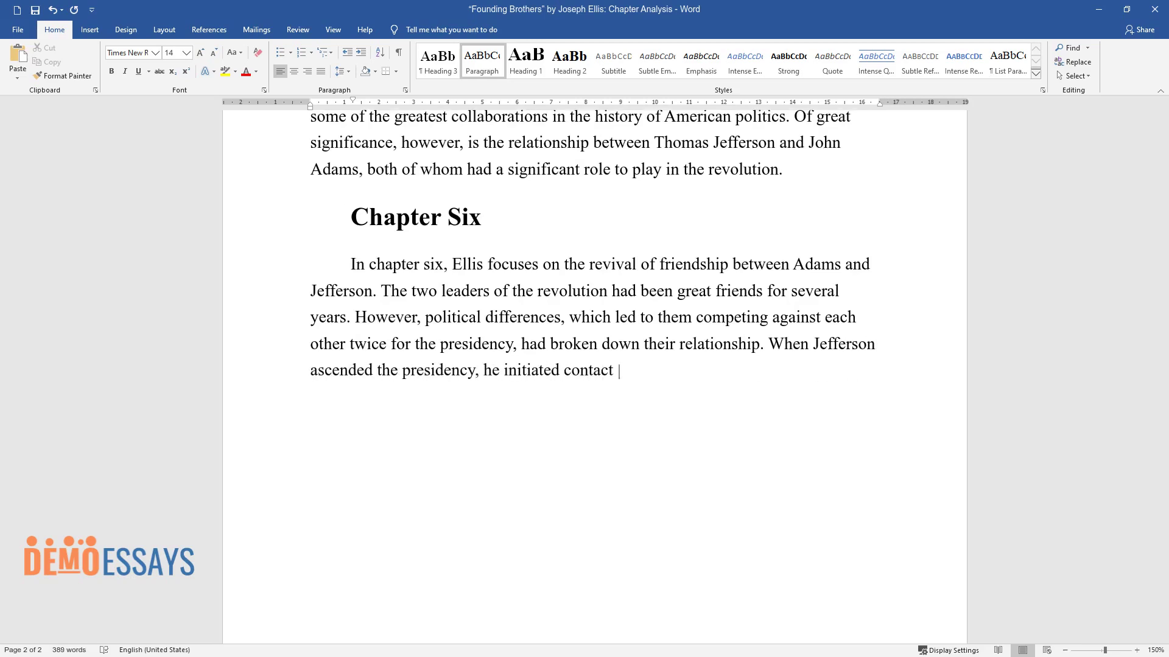
pyautogui.write('with Adams as they sort to reignit')
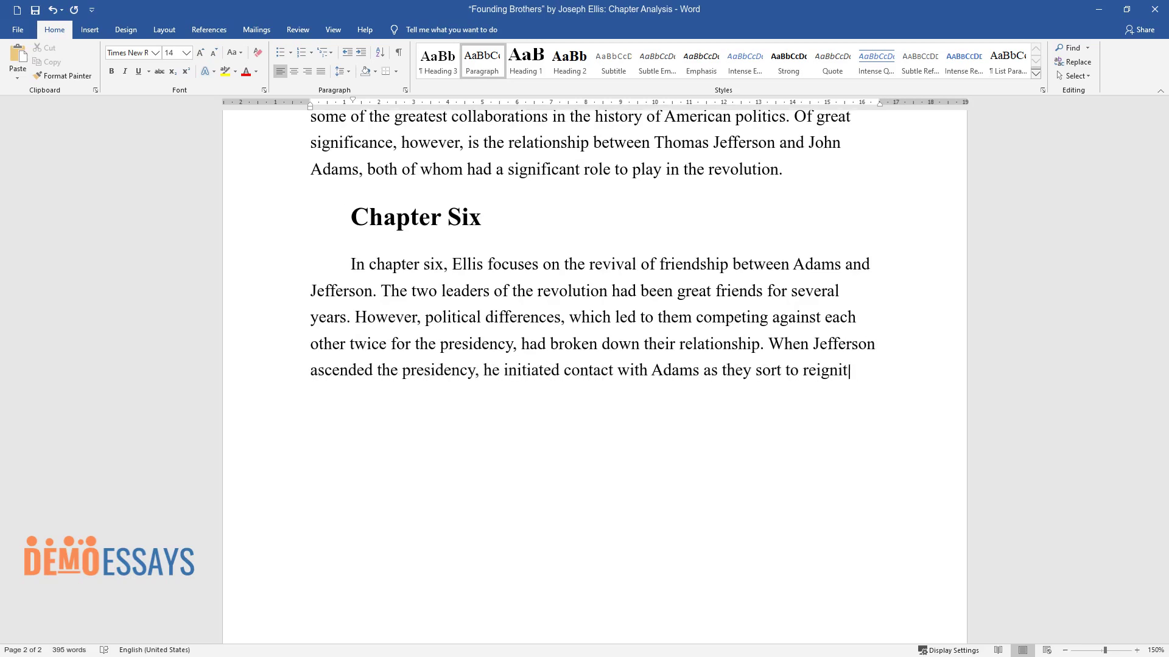
pyautogui.write('e their friendship.')
pyautogui.press('Return')
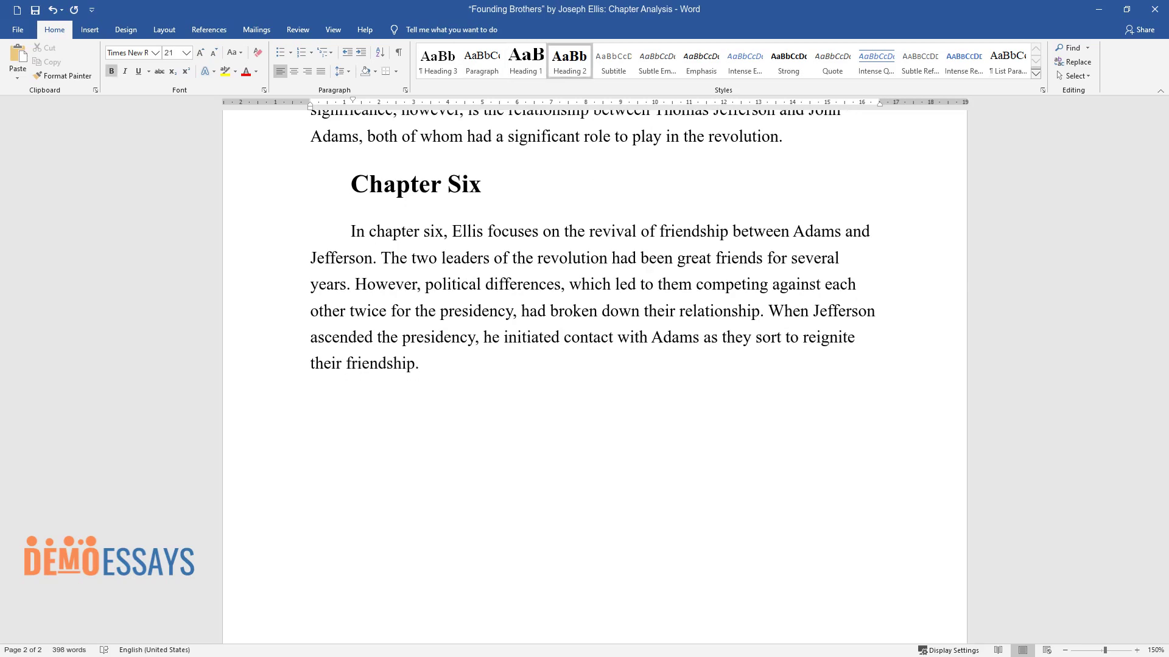
pyautogui.write('Critique of the Argument')
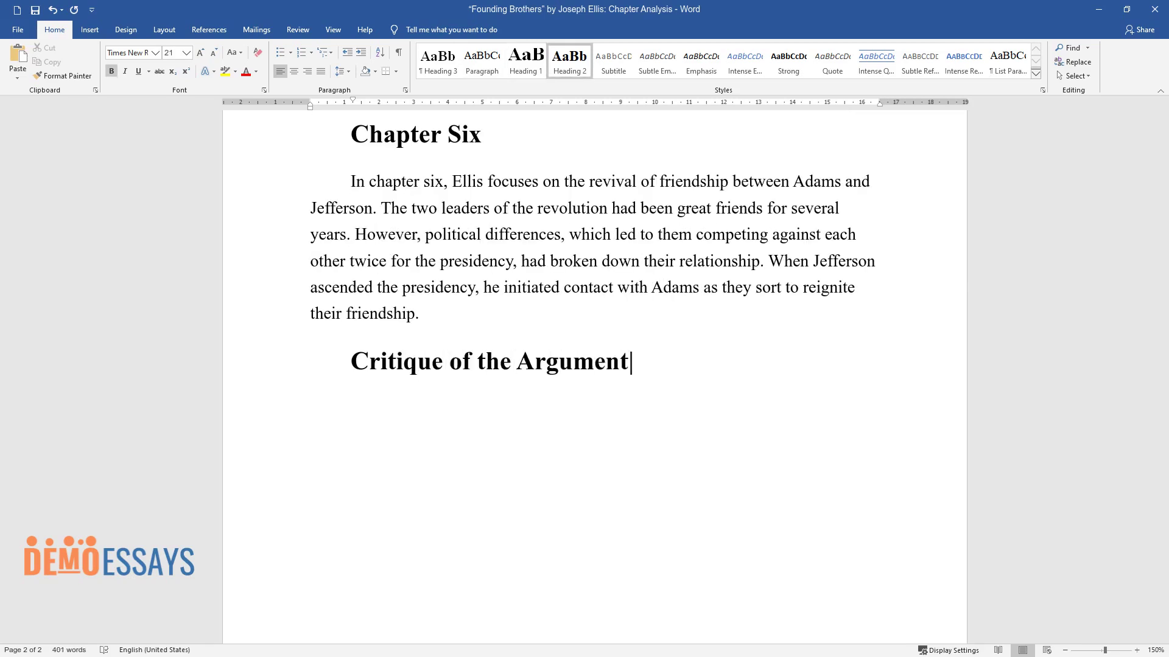
pyautogui.write('s')
# - Write the critique paragraph on Ellis' well-elaborated arguments from several perspectives
pyautogui.press('Return')
pyautogui.write('Joseph Elli')
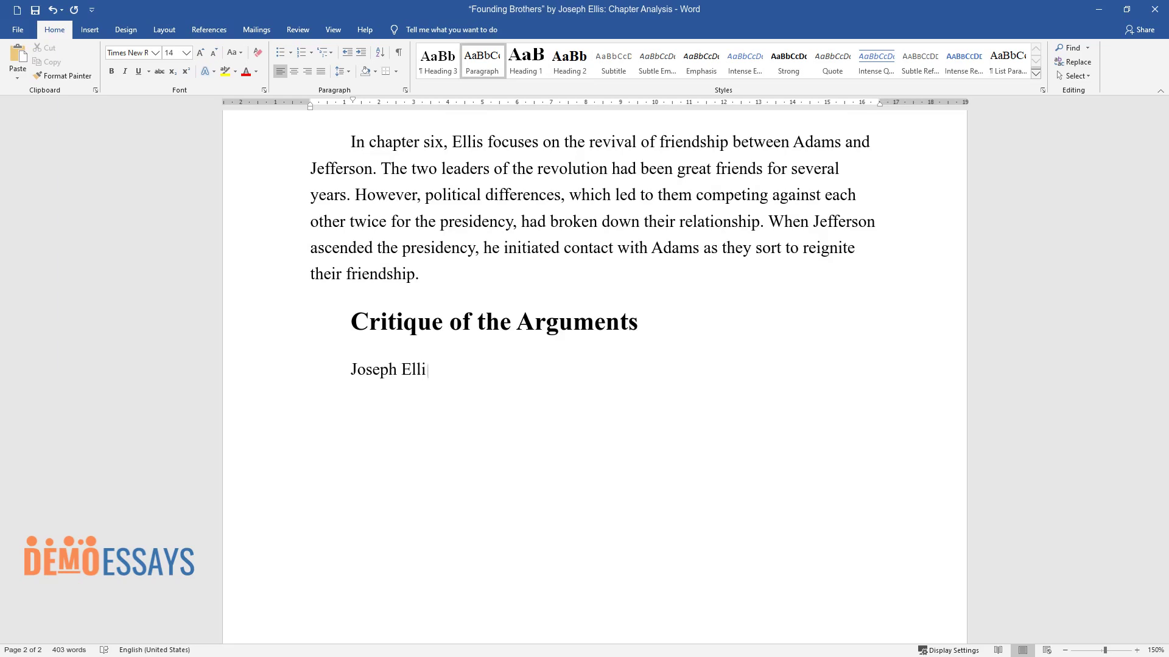
pyautogui.write('s')
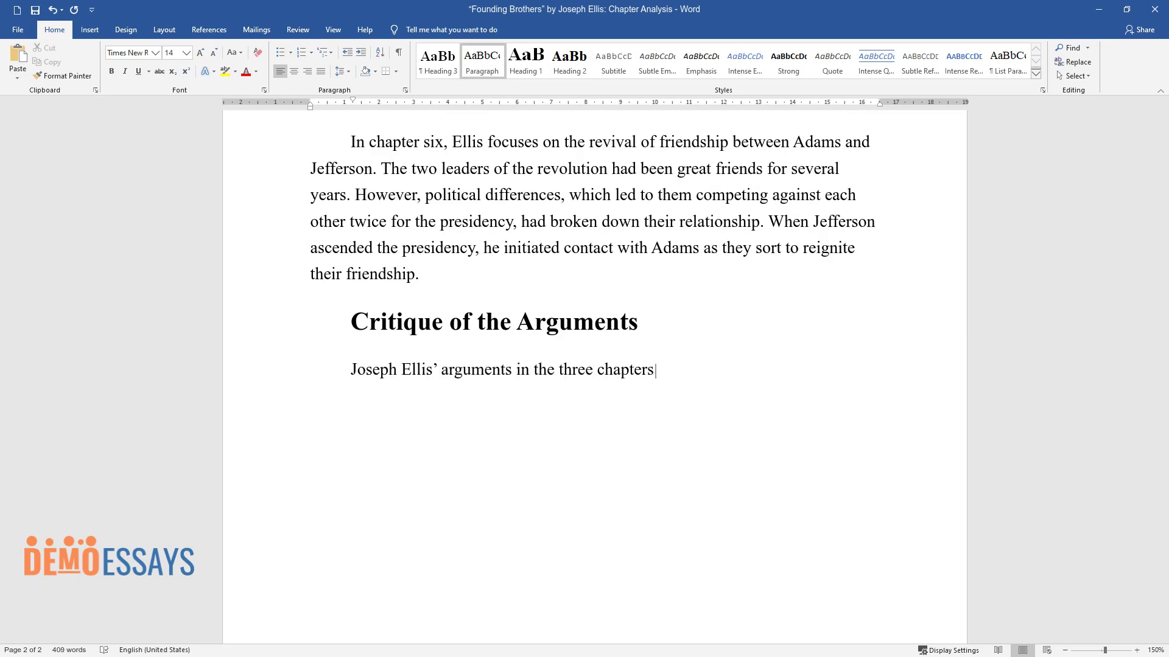
pyautogui.write("' arguments in the three chapters are well elaborated. The author manages to achieve")
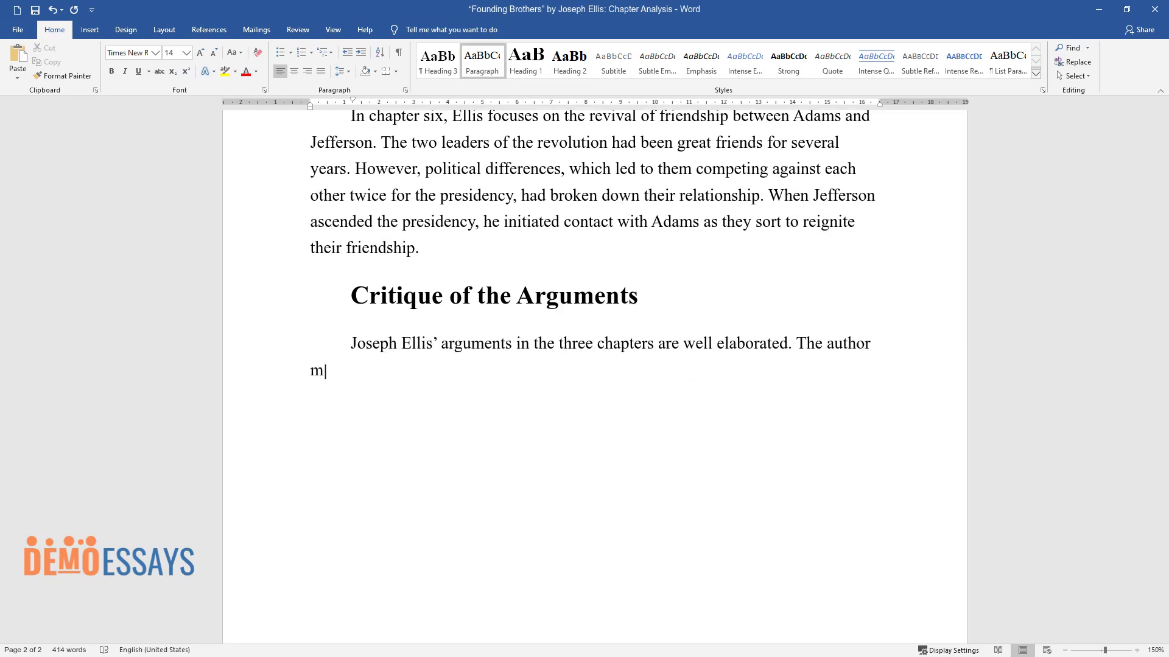
pyautogui.write(' his objective of')
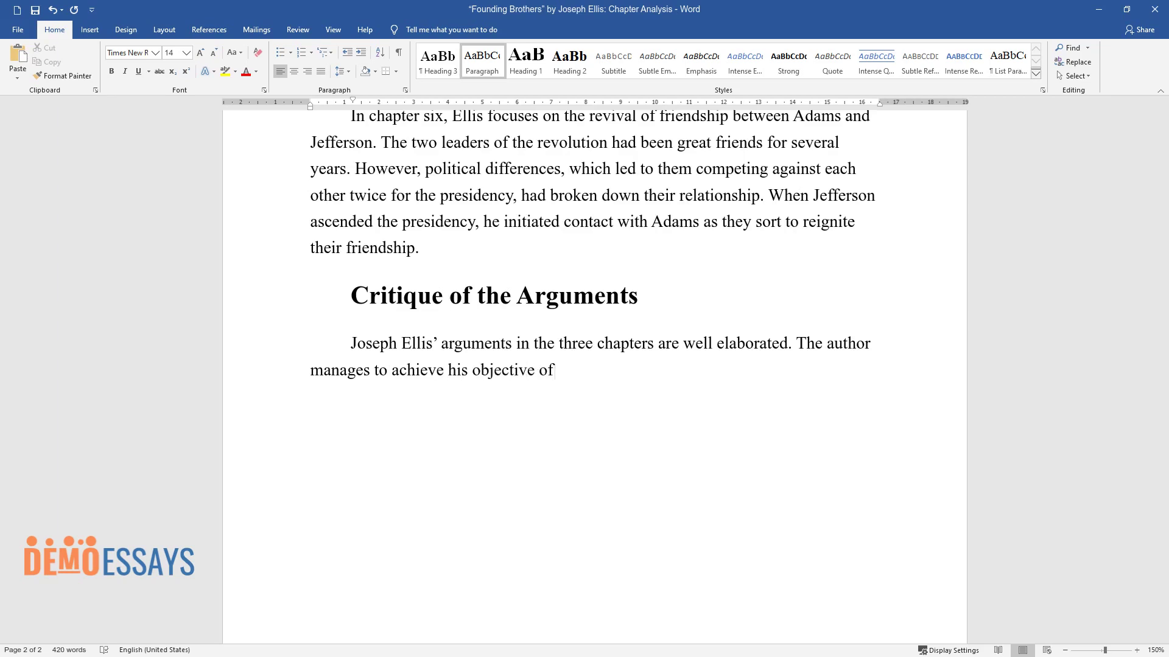
pyautogui.write(' telling the history of the US fro')
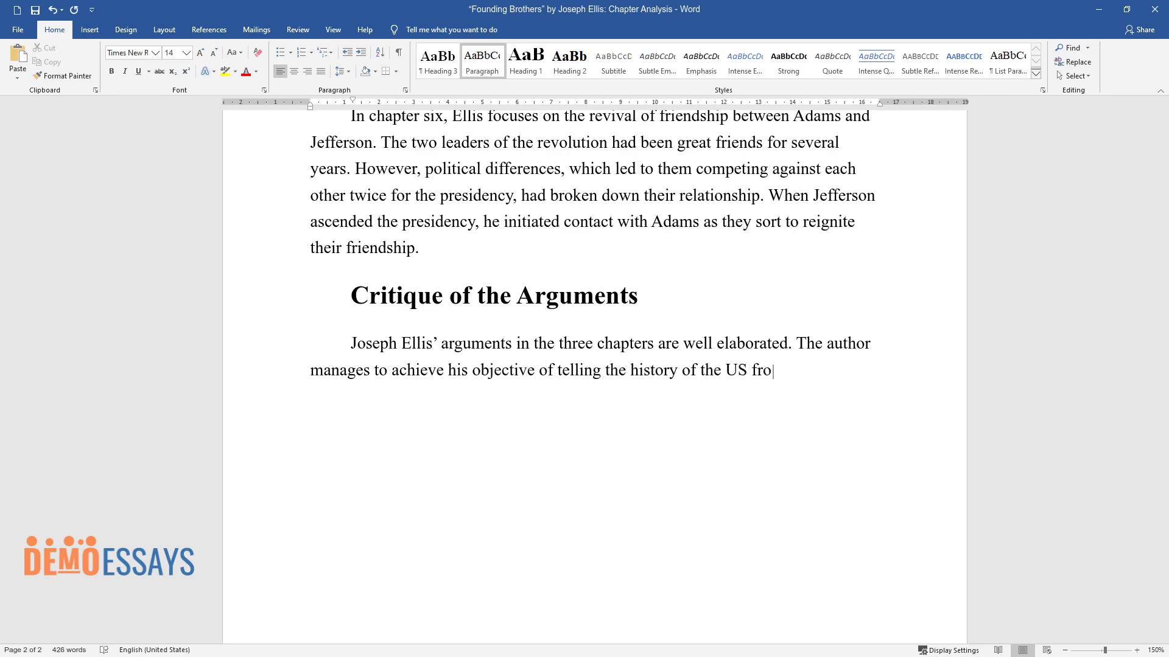
pyautogui.write('m a different perspective. He provides the finer details of each iss')
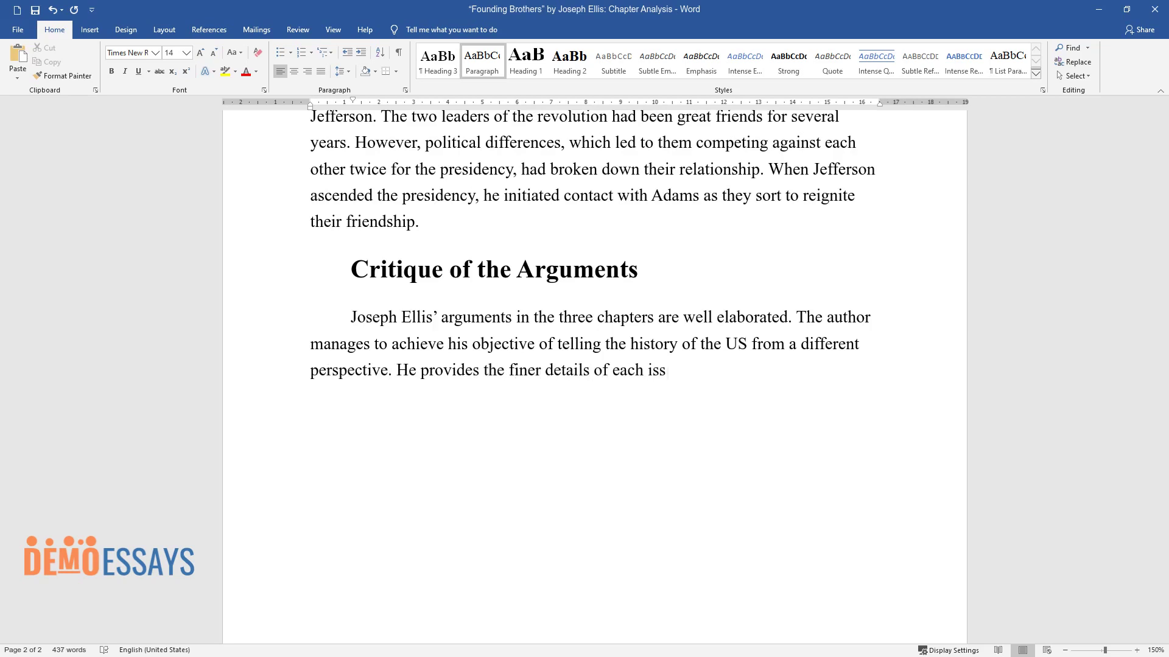
pyautogui.write('For example, in chapter four, he e')
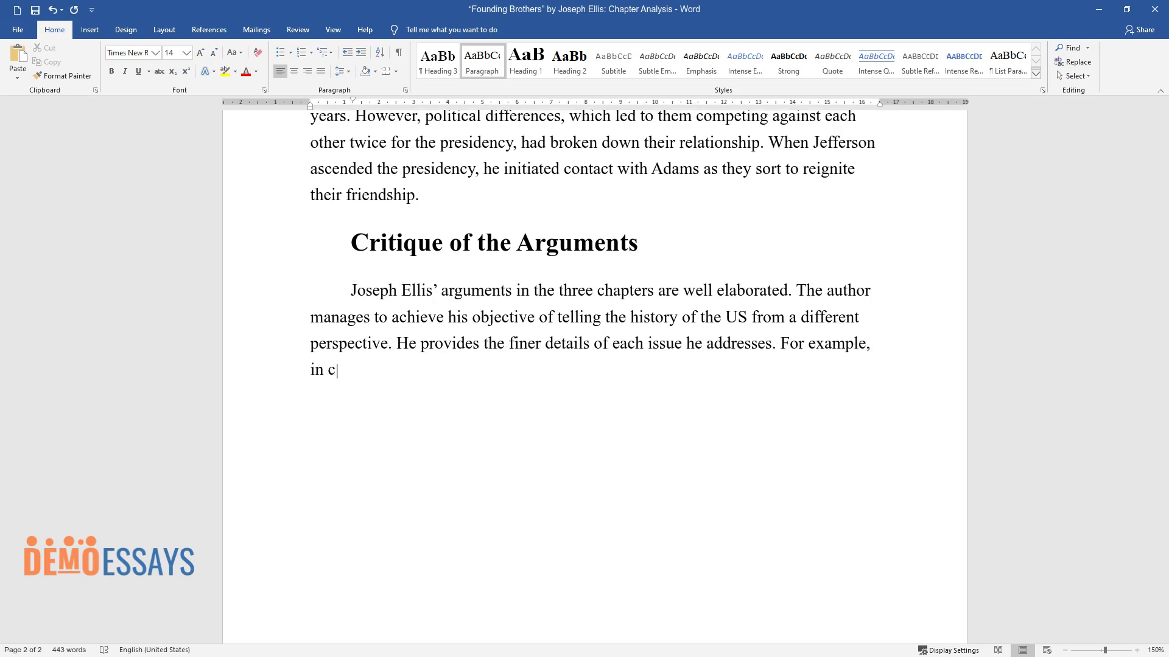
pyautogui.write('xplores Washingto')
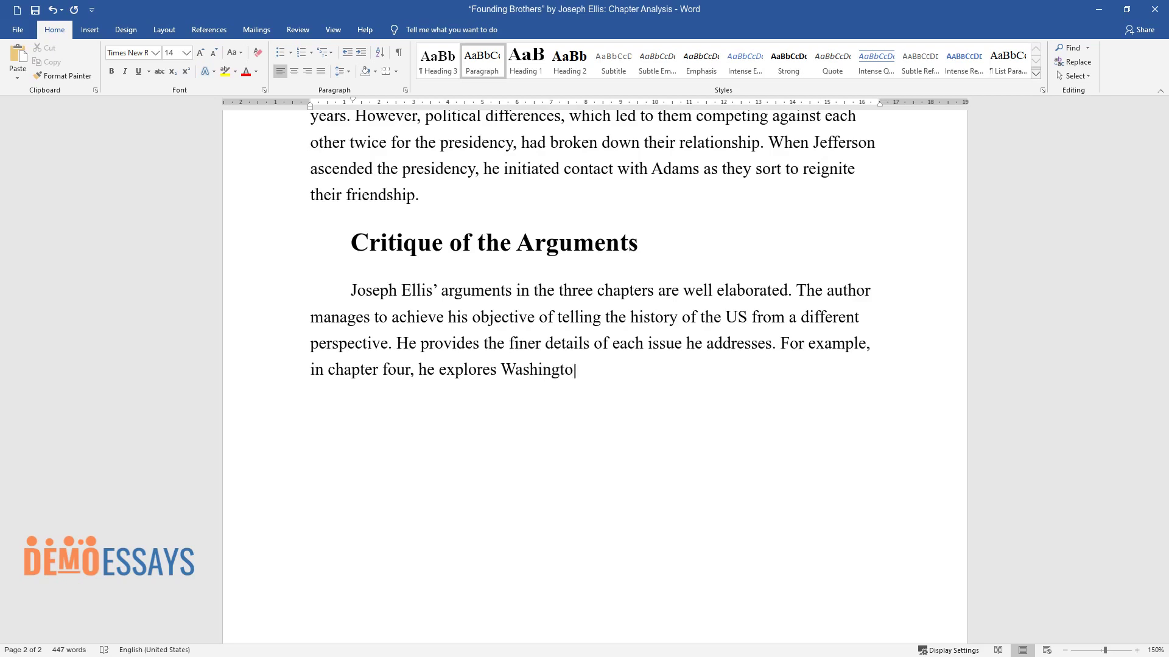
pyautogui.write("n's Farewell Address from multiple")
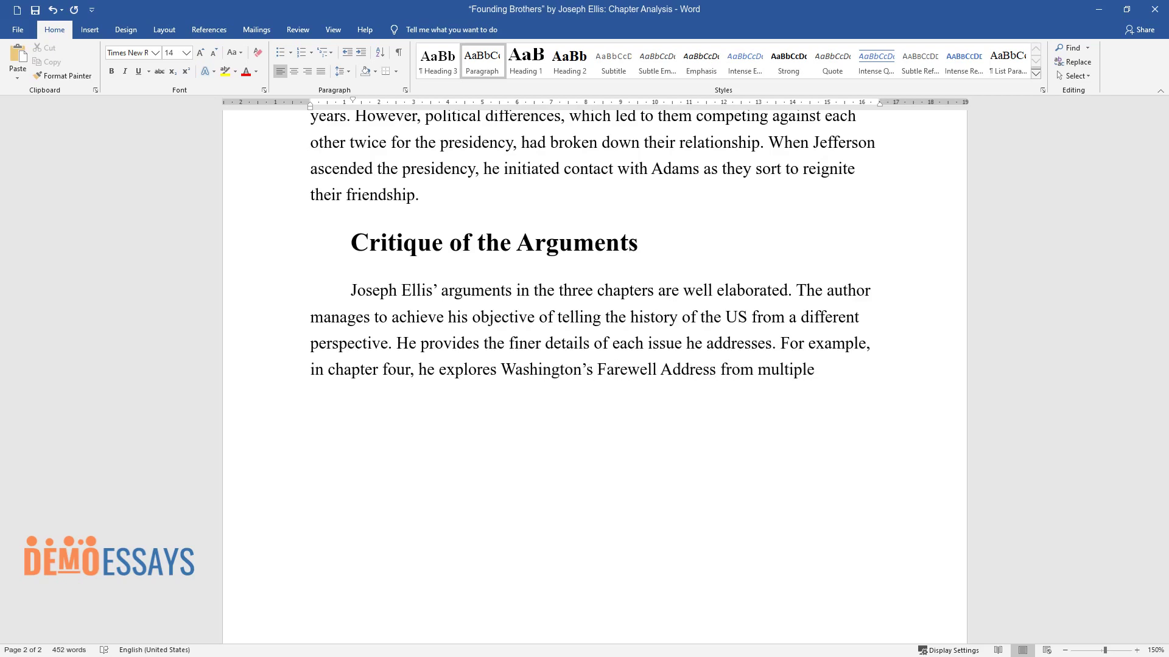
pyautogui.write('perspectives. He analyzes the ad')
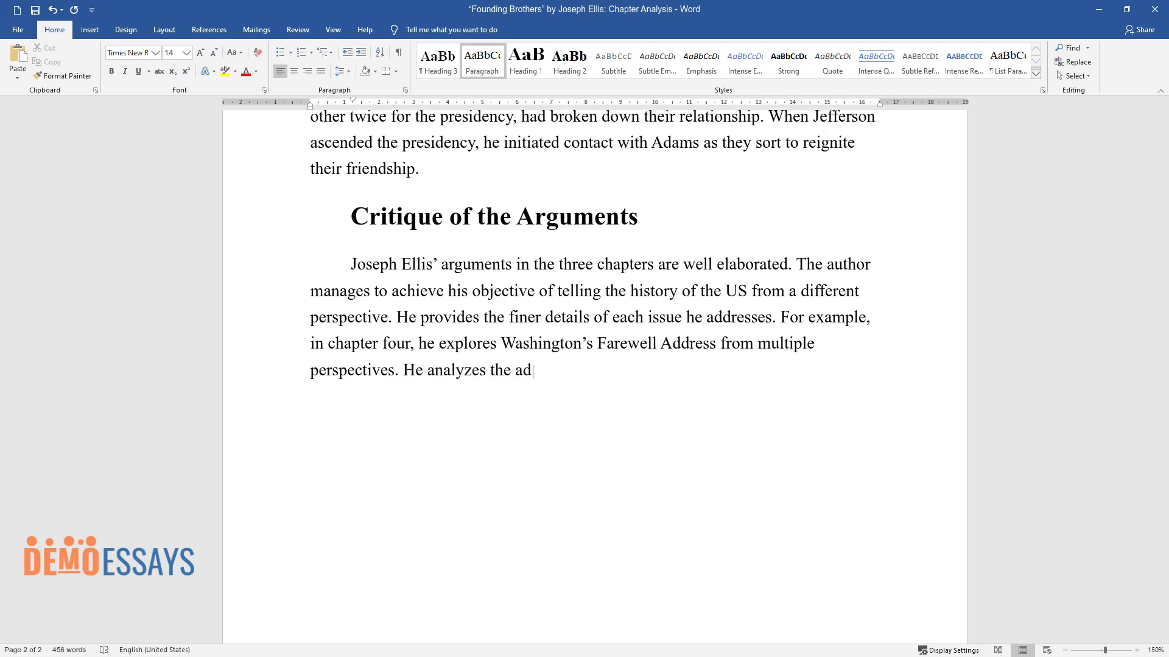
pyautogui.write('dress from the perspective of the ')
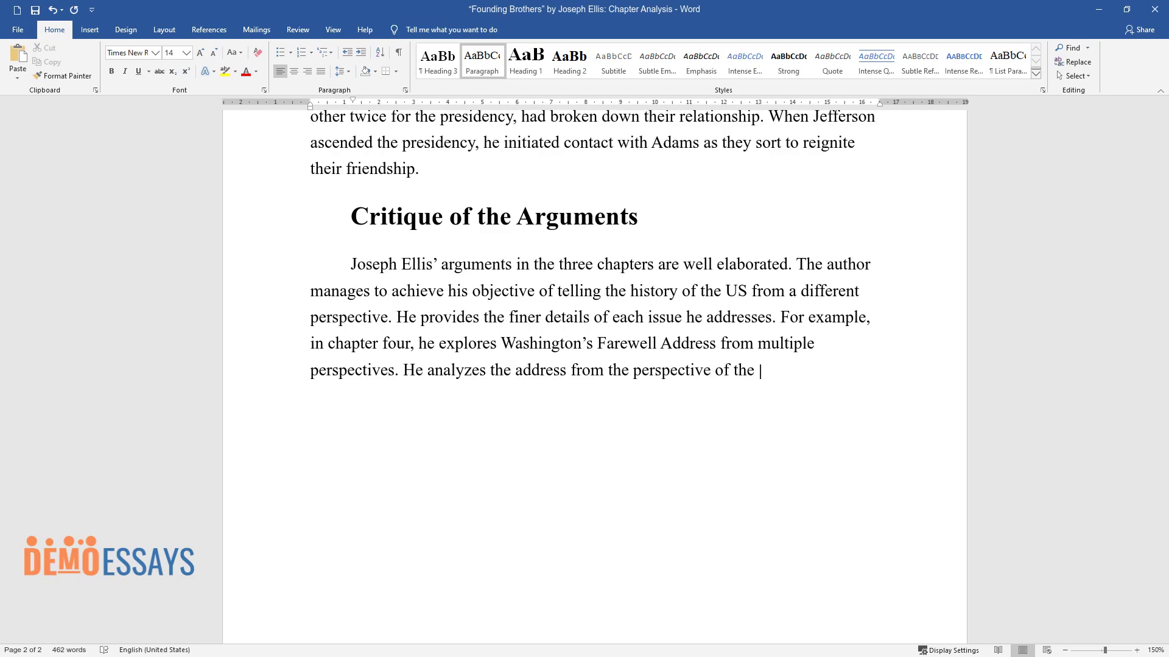
pyautogui.write('citizens, political leaders, and t')
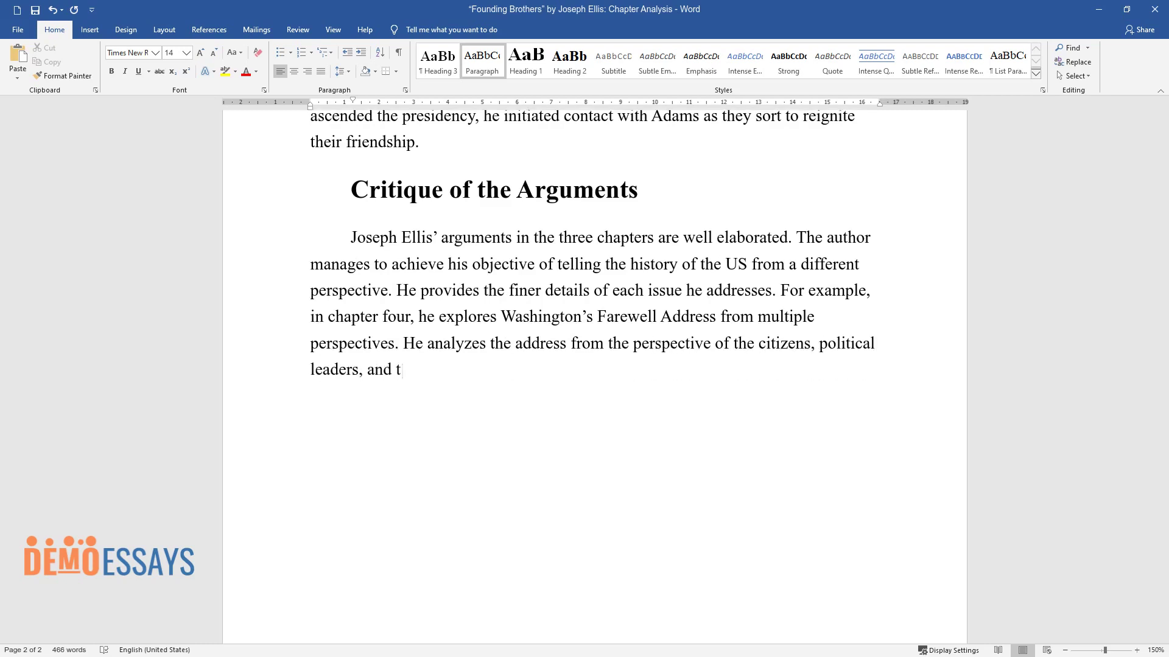
pyautogui.write('hose around the president. In chap')
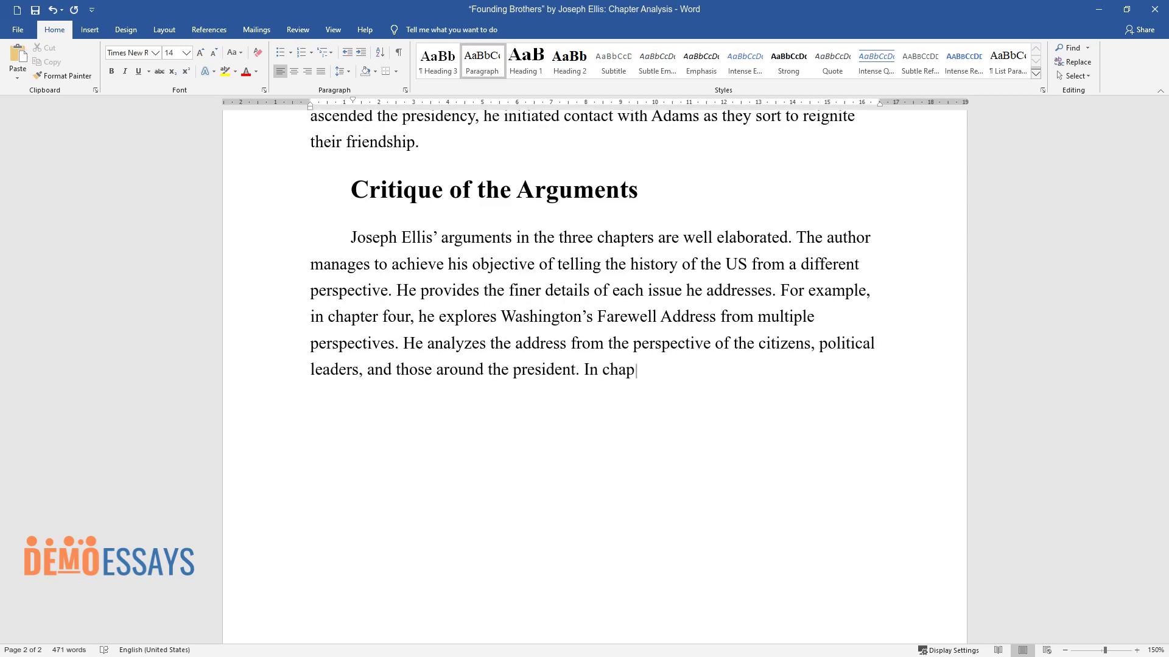
pyautogui.write('ters five and six, he manages to i')
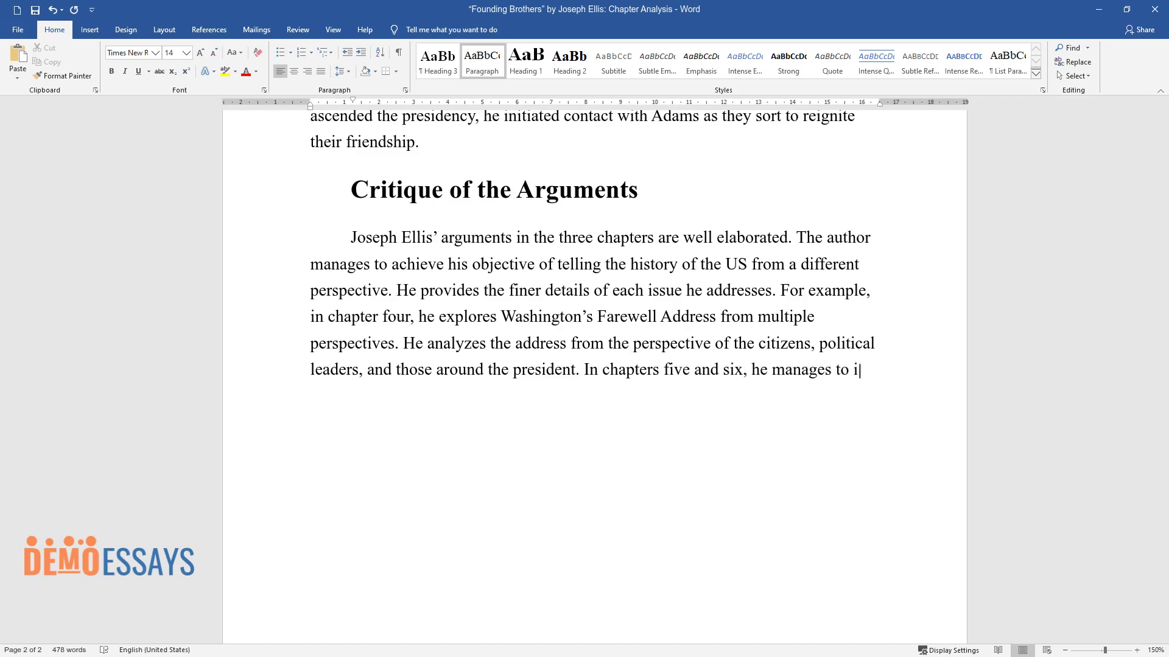
pyautogui.write('llustrate how the personalities of')
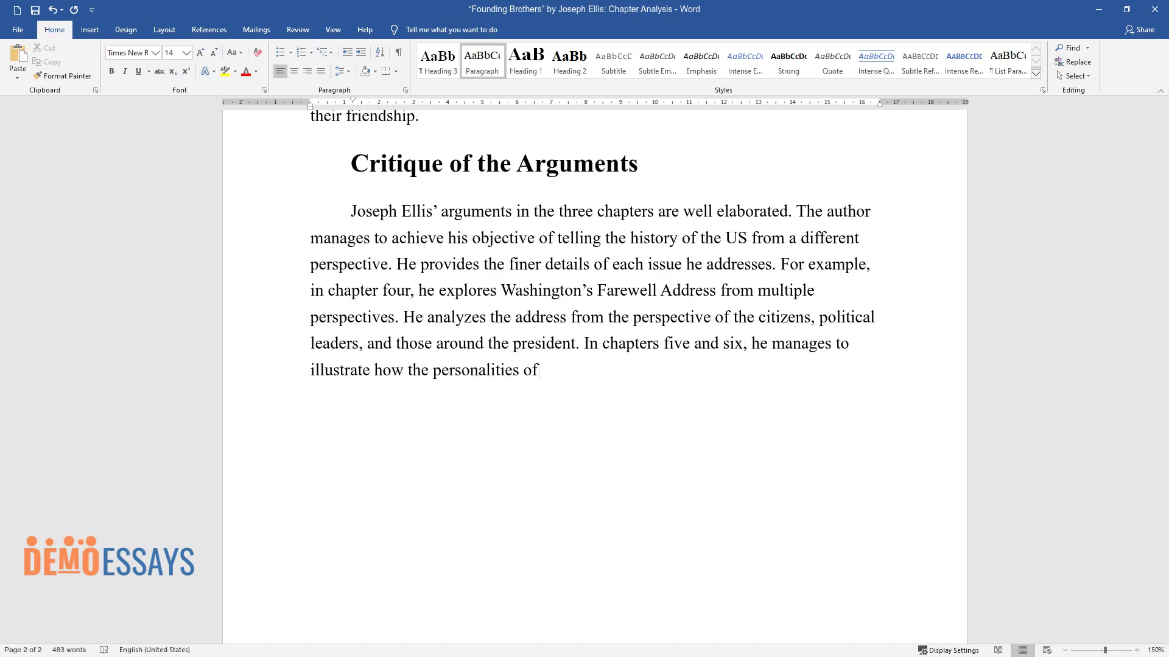
pyautogui.write(' Adams and Jefferson helped shape ')
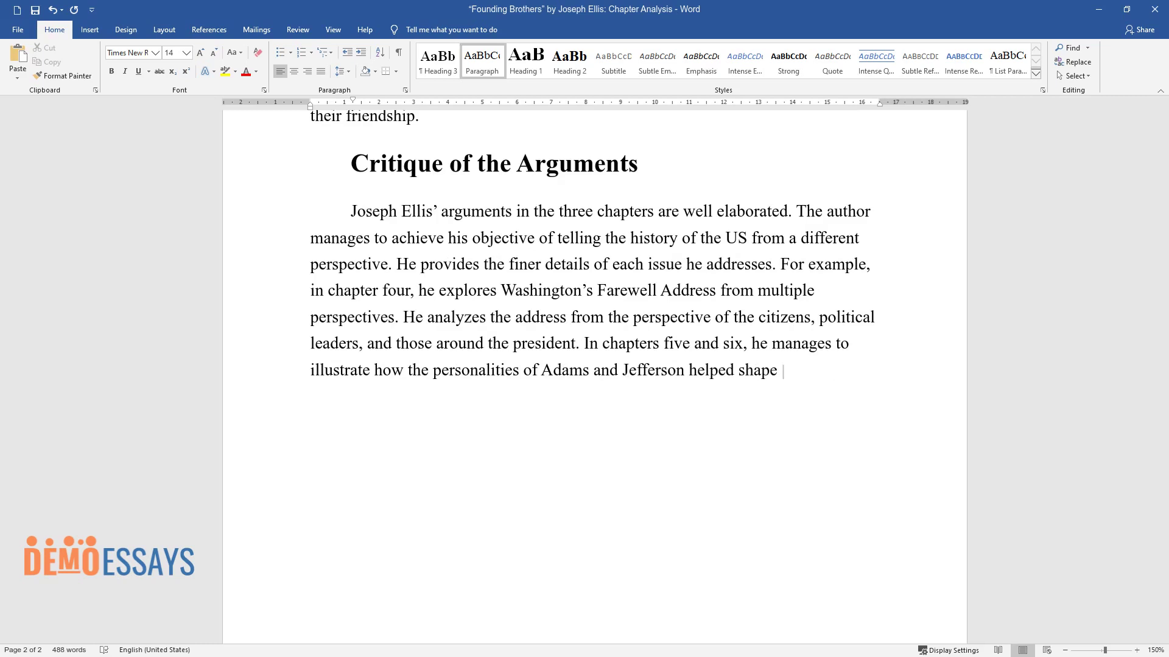
pyautogui.write('their leadership and their friendship.')
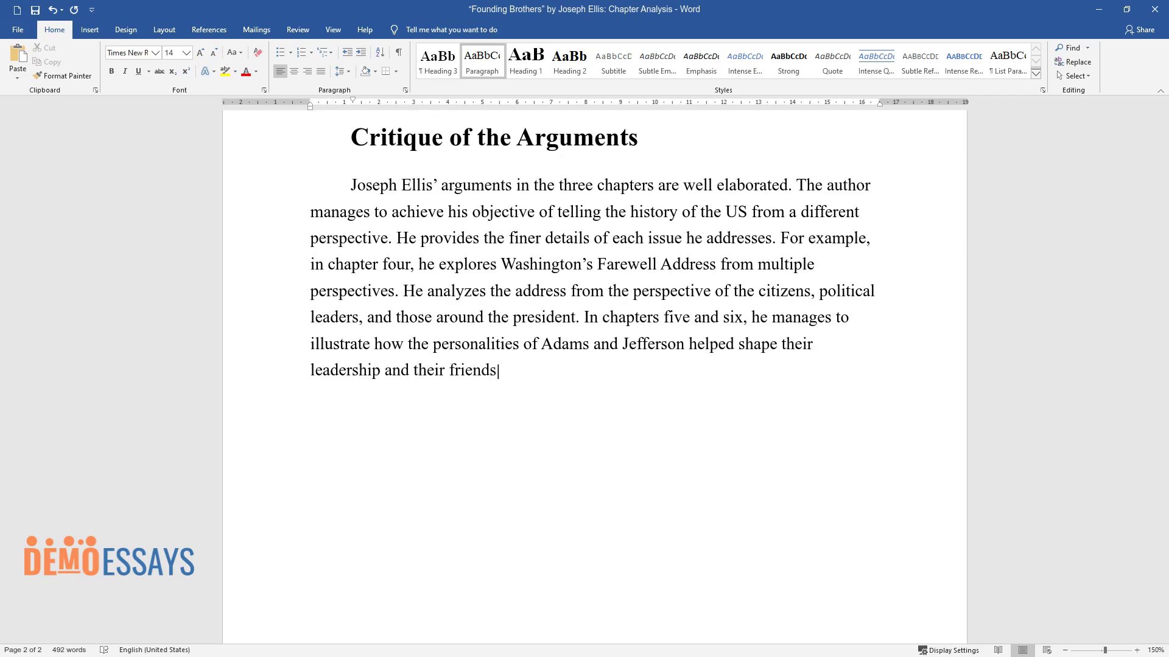
# - Start a new Heading 2 line at the end of the critique paragraph
pyautogui.click(637, 130)
pyautogui.hotkey('ctrl', 'End')
pyautogui.press('Return')
pyautogui.hotkey('ctrl', 'alt', '2')
# - Add a 'Conclusion' heading and begin its paragraph on factors behind the founding fathers' success
pyautogui.write('Conclusion')
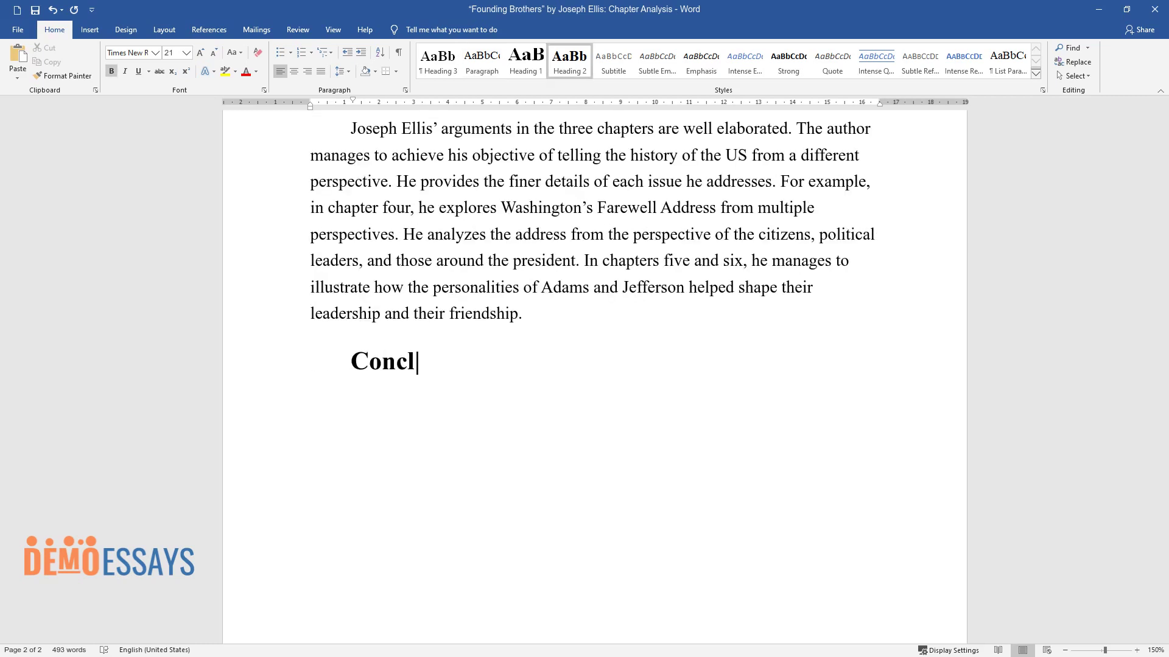
pyautogui.press('Return')
pyautogui.write('In con')
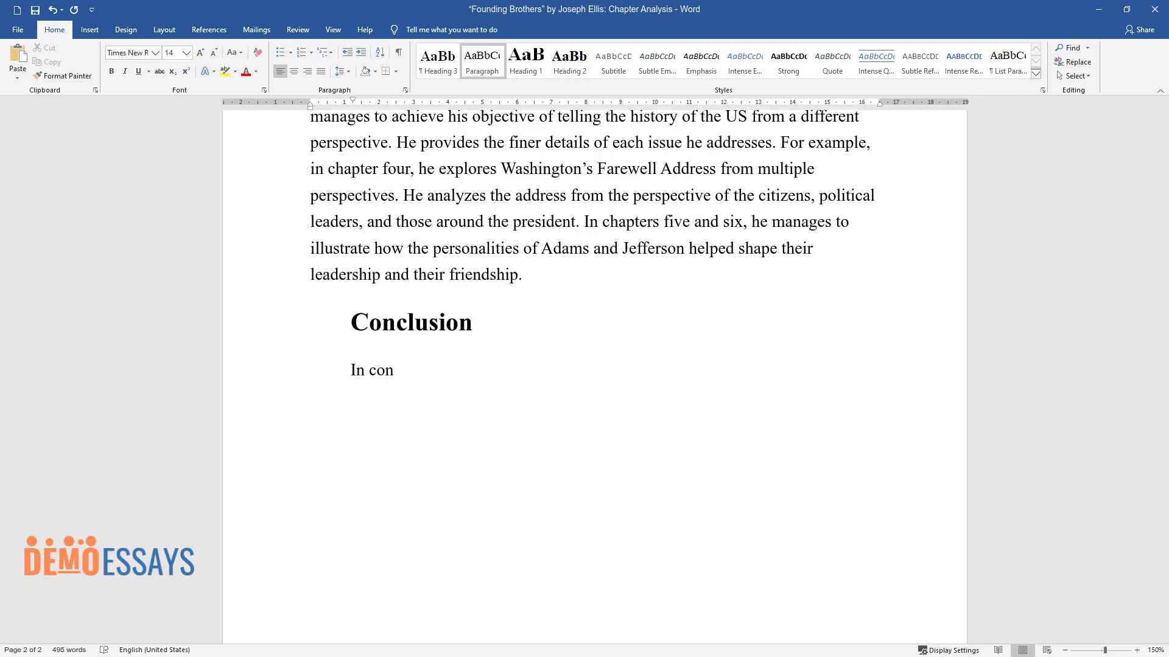
pyautogui.write('clusion, several factors contribute')
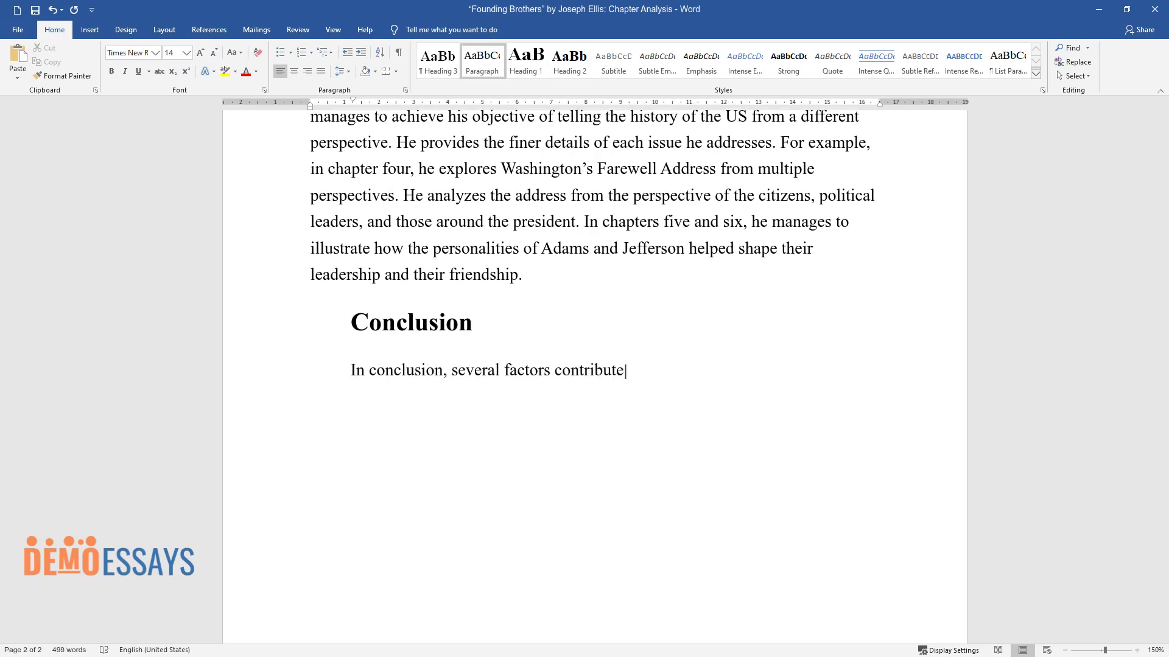
pyautogui.write(' to the success of the founding fat')
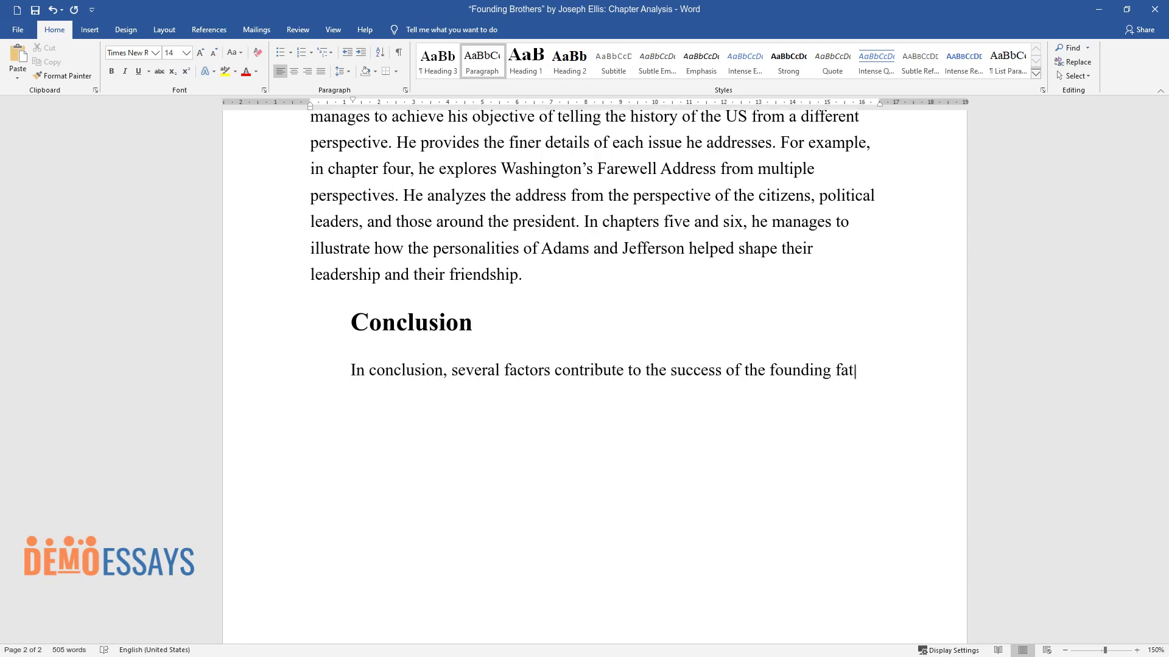
pyautogui.write('hers. Ellis narrows these factors d')
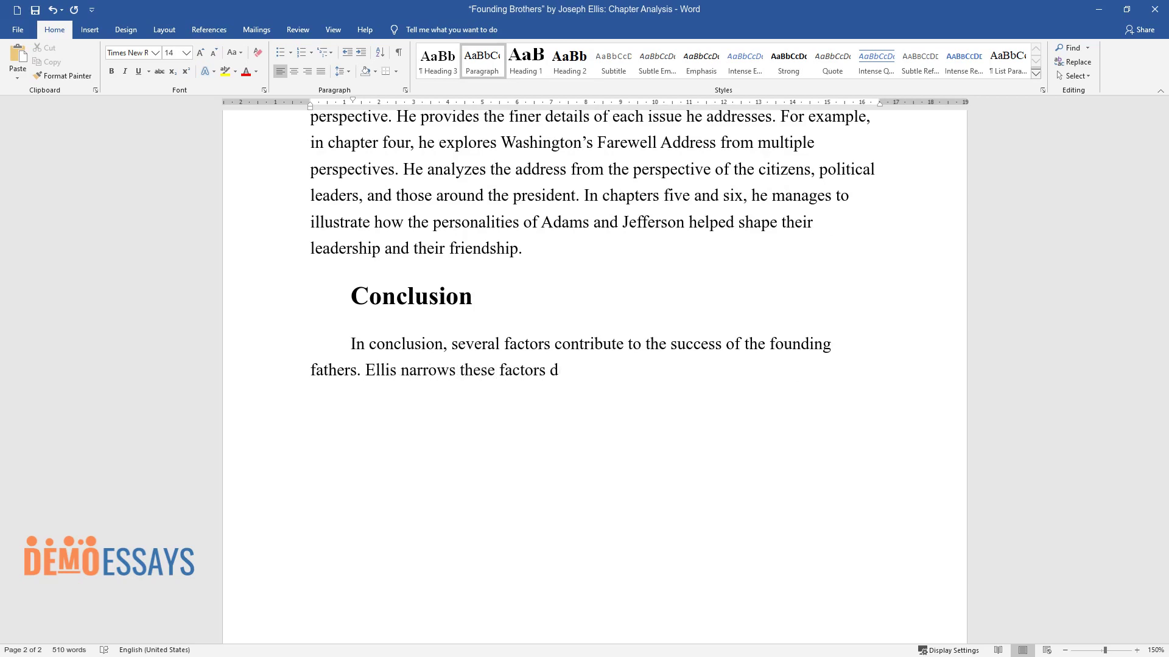
pyautogui.write('own to personality differences and ')
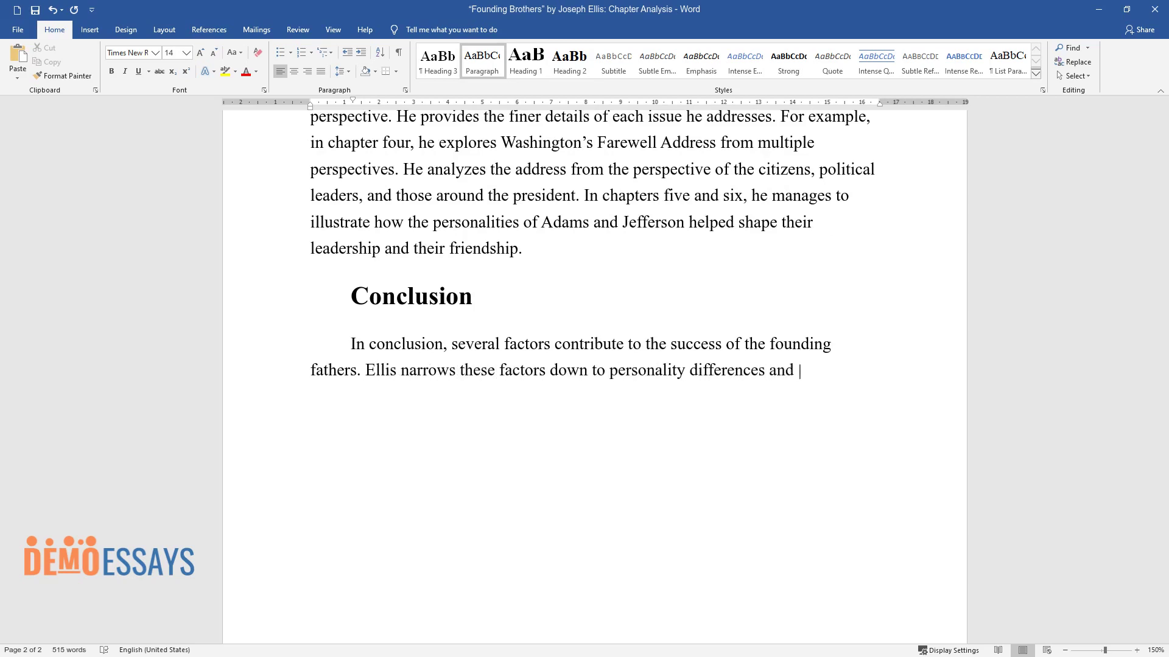
pyautogui.write('friendship. Nevert')
pyautogui.write('heless, it is imp')
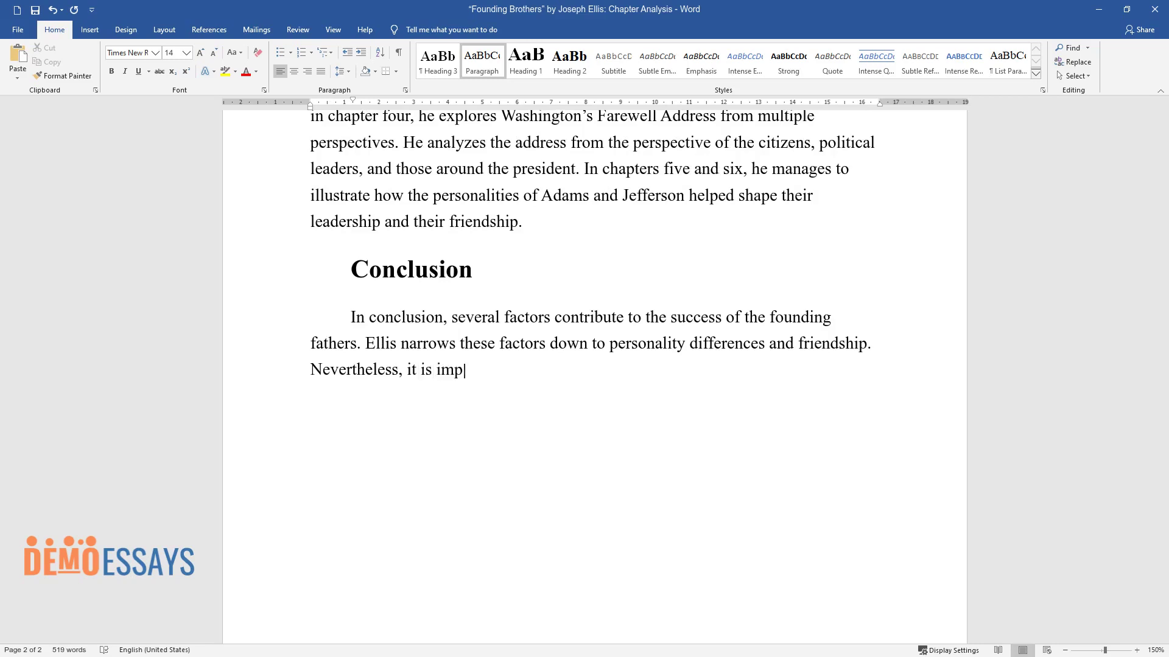
pyautogui.write('ortant to point out that the foundi')
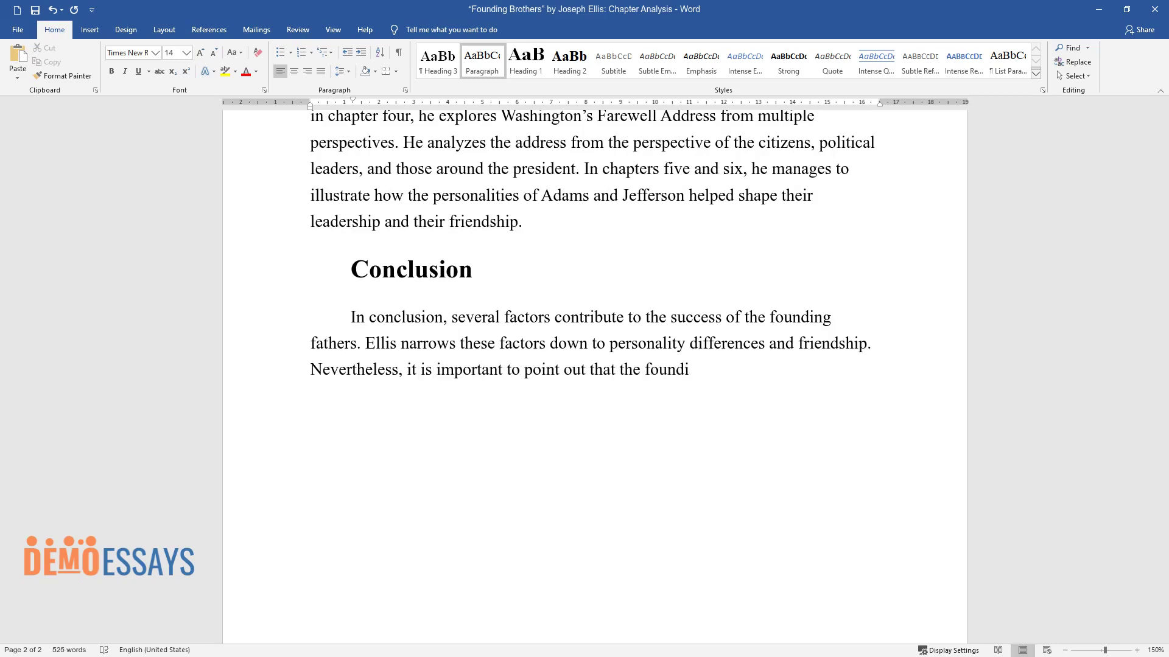
pyautogui.write('ng fathers went through man')
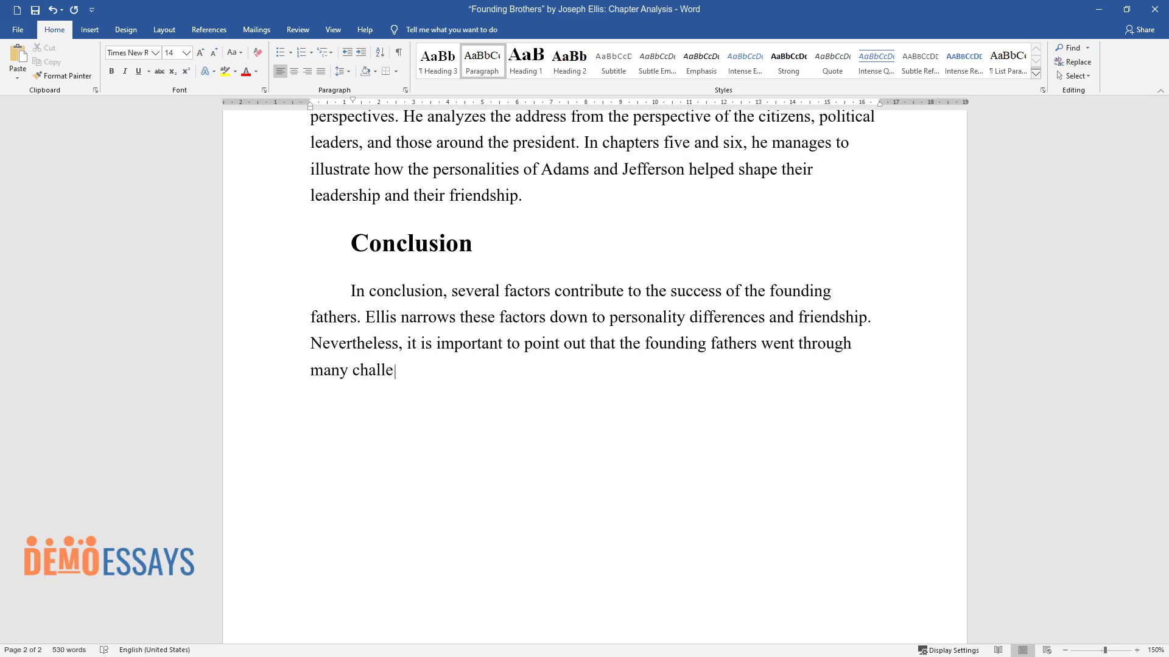
pyautogui.write('y challenges and turbulent times despite th')
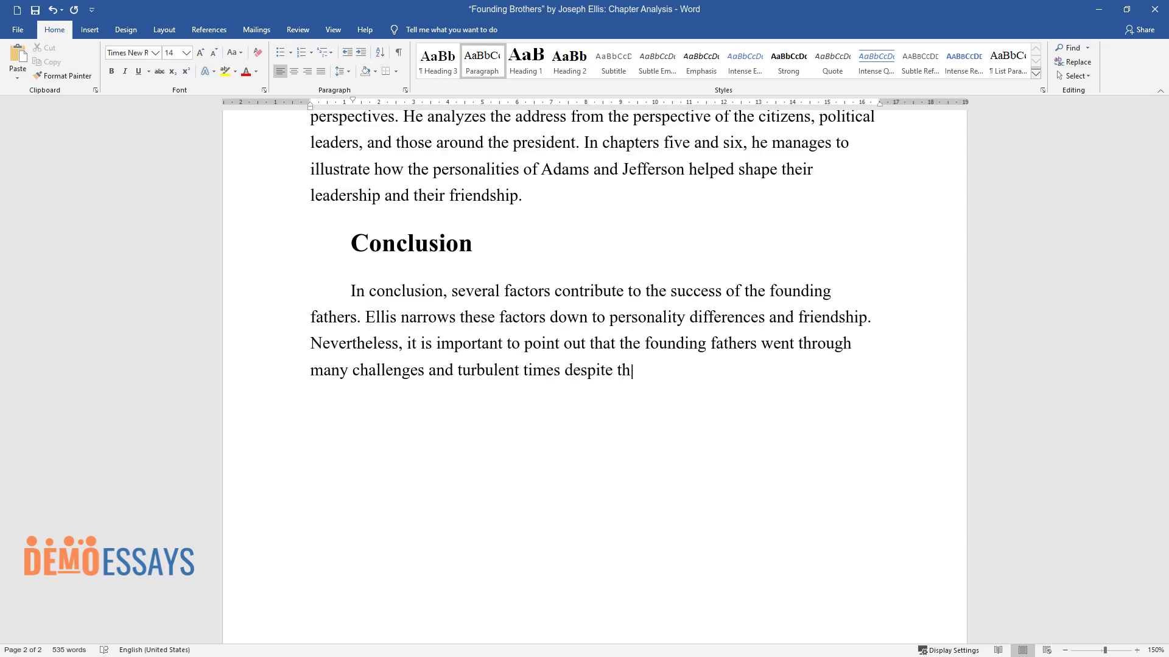
pyautogui.write('eir success. After reading these cha')
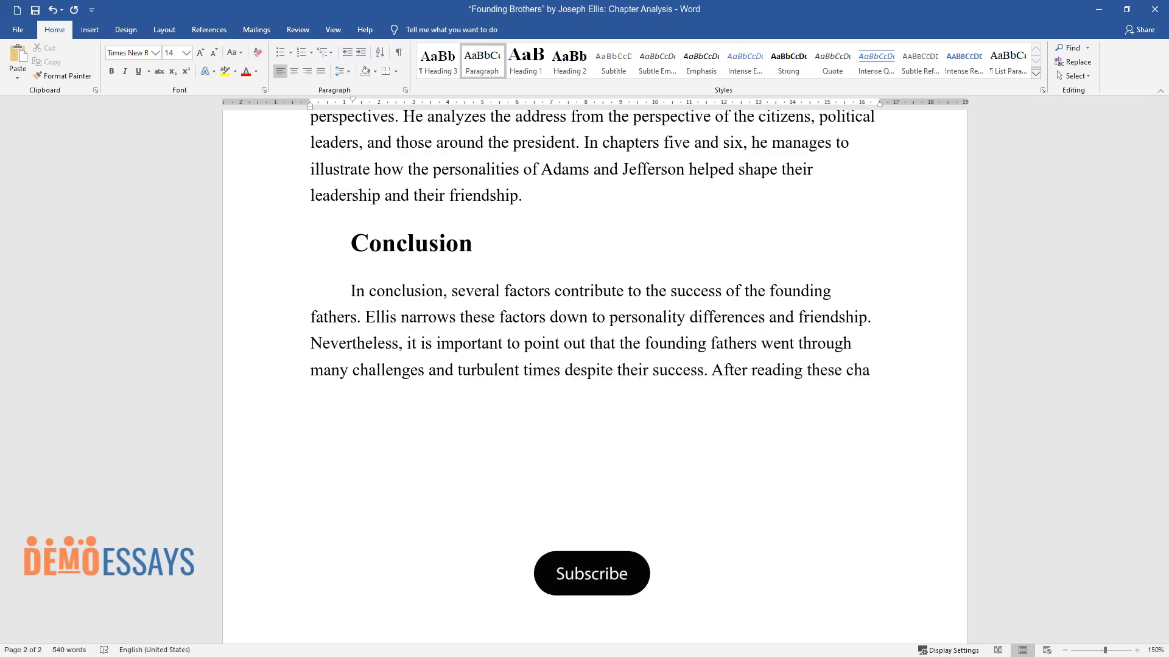
pyautogui.write("pters, one can't help but ponder on")
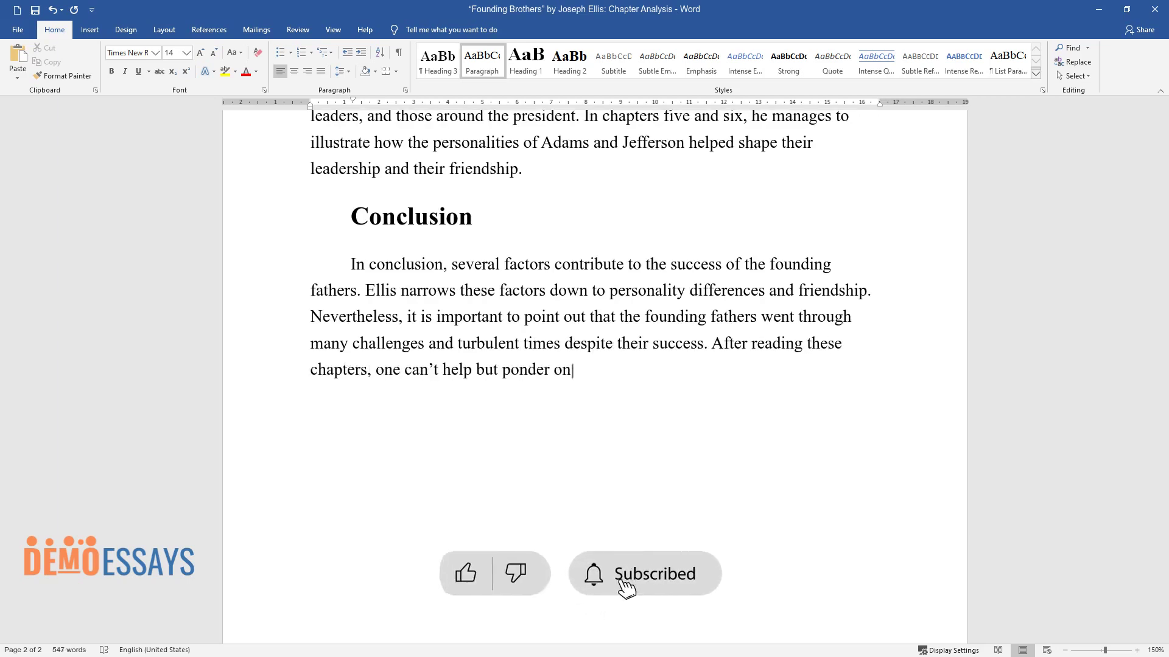
pyautogui.write(' the question, how would the foundi')
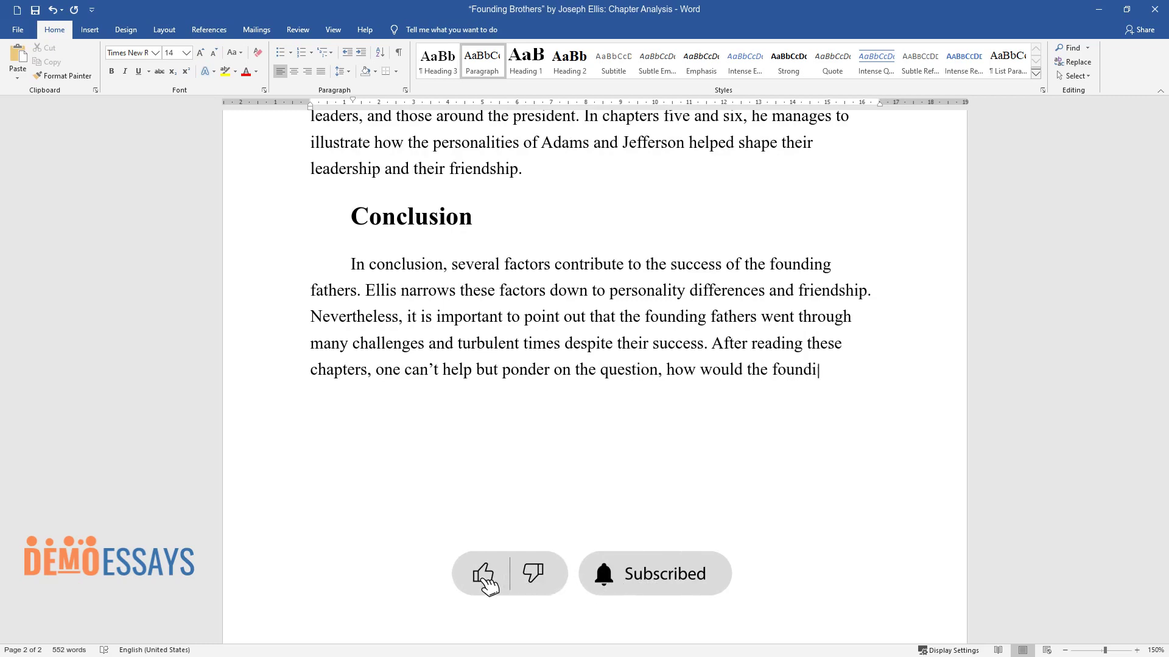
pyautogui.write('ng fathers fare in the politically')
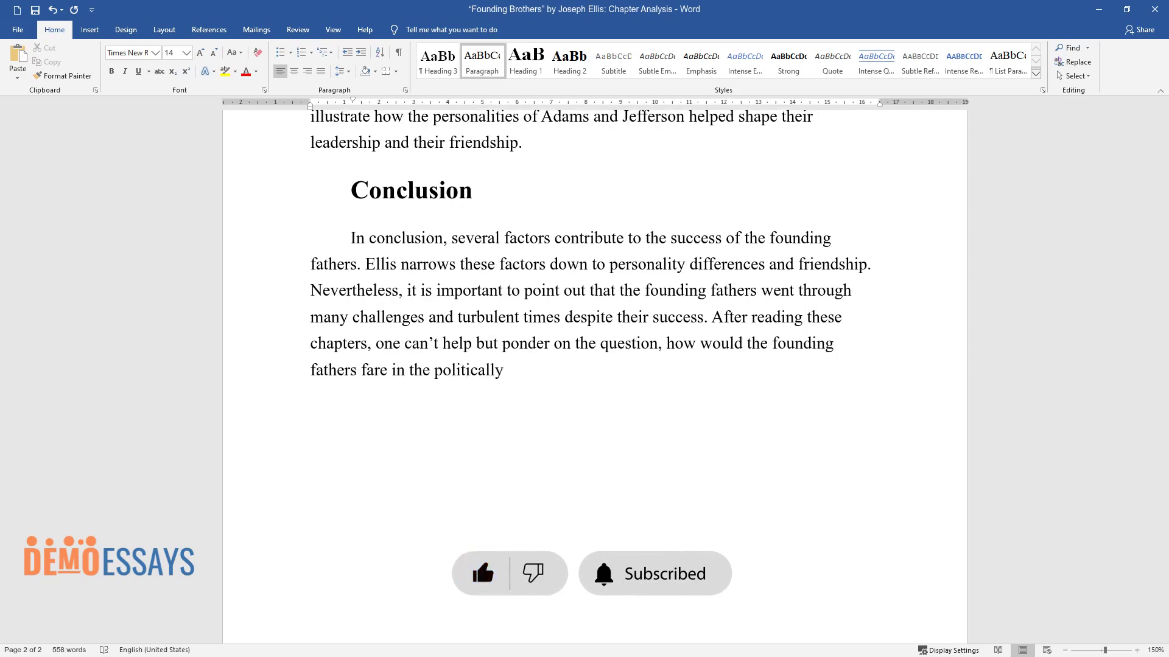
pyautogui.write(' divided environment of America today?')
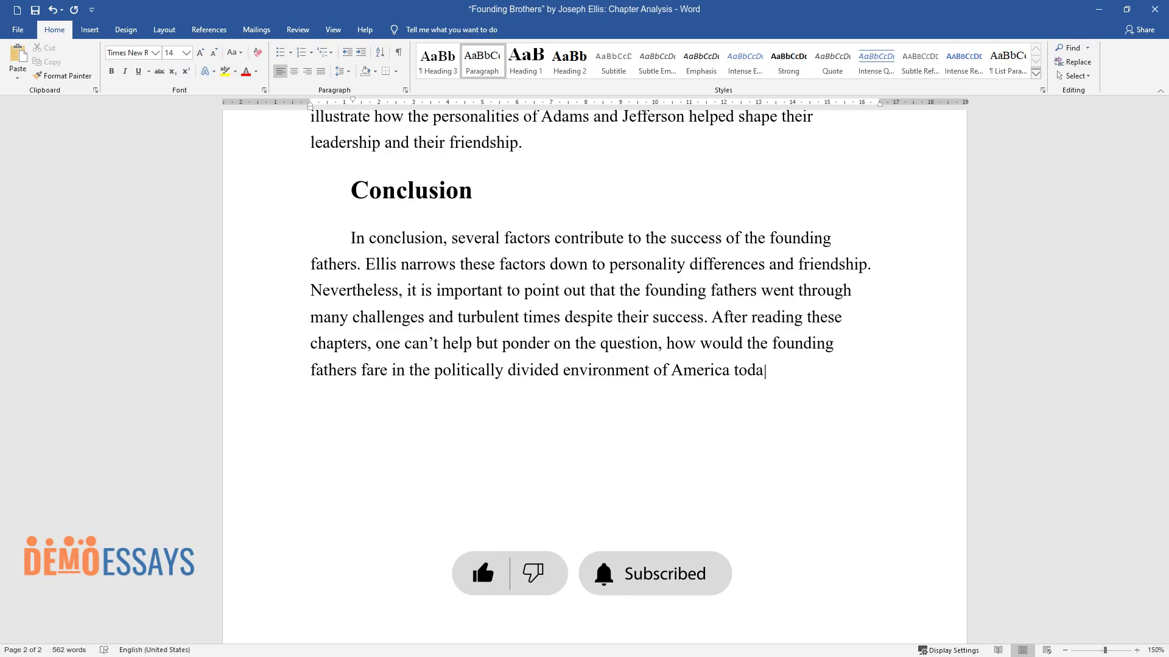